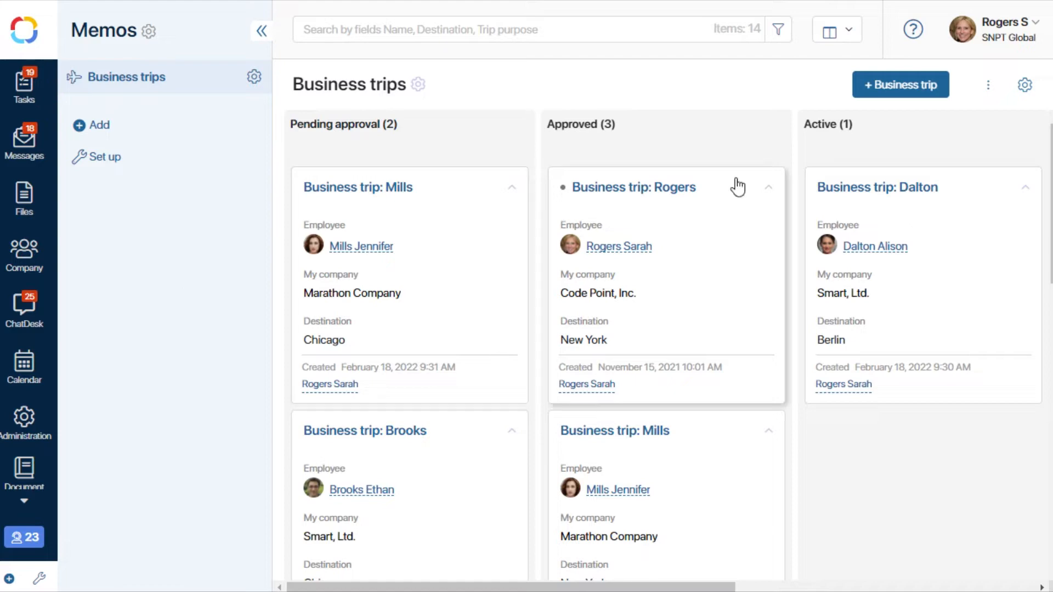
Step: Start a new business trip titled with the employee's surname, choosing Smart, Ltd. as the company and selecting the matching employee
click(905, 91)
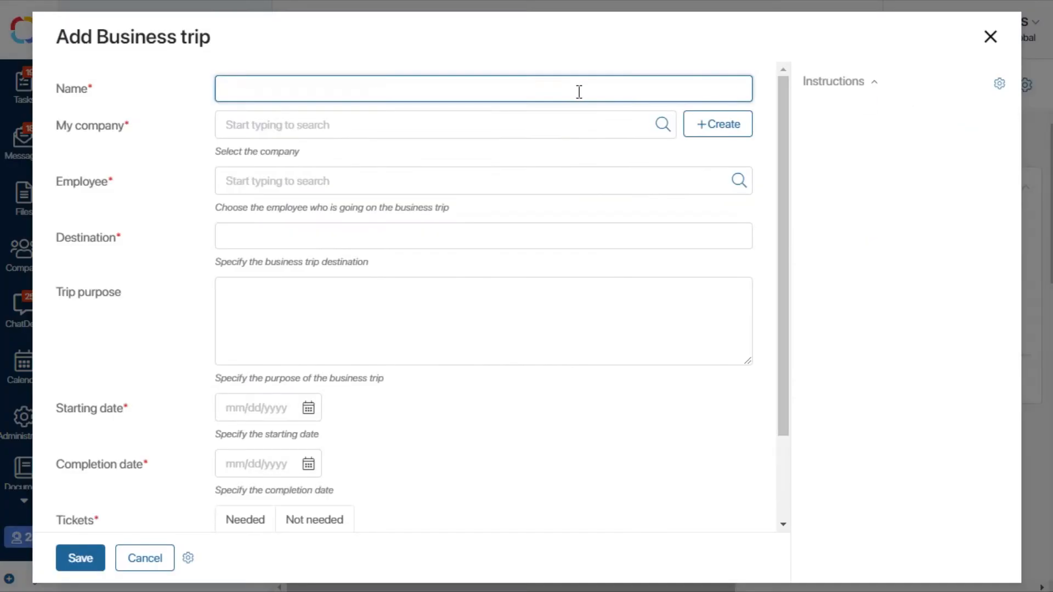
text(Business trip: Brooks)
click(663, 126)
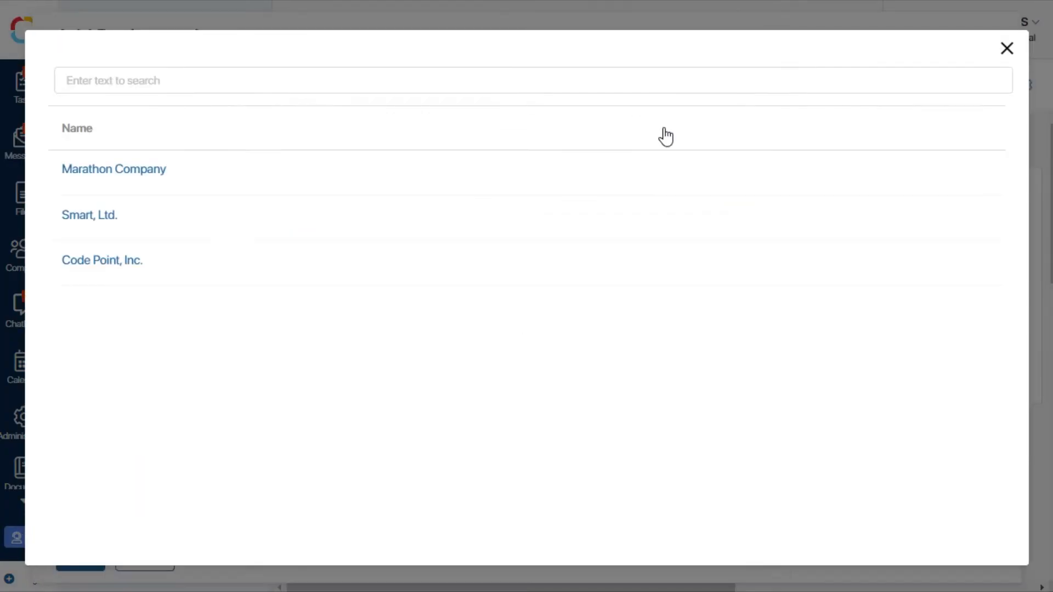
click(90, 215)
click(254, 179)
text(Br)
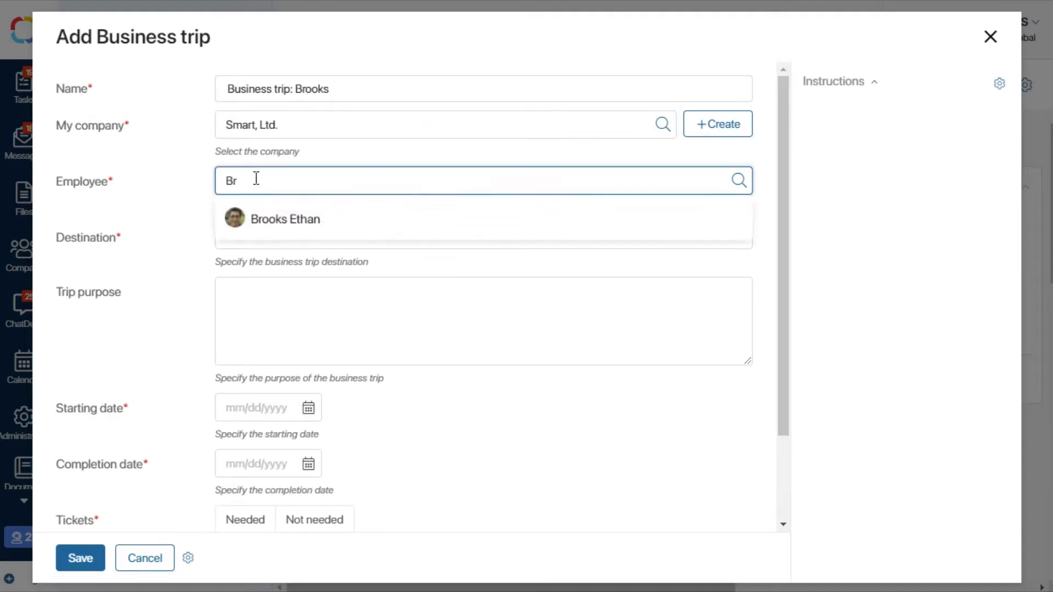
click(263, 219)
Step: Enter Houston as the trip destination and "Demonstration test" as the trip purpose
click(264, 233)
text(Houston)
click(250, 294)
text(Demonstration test)
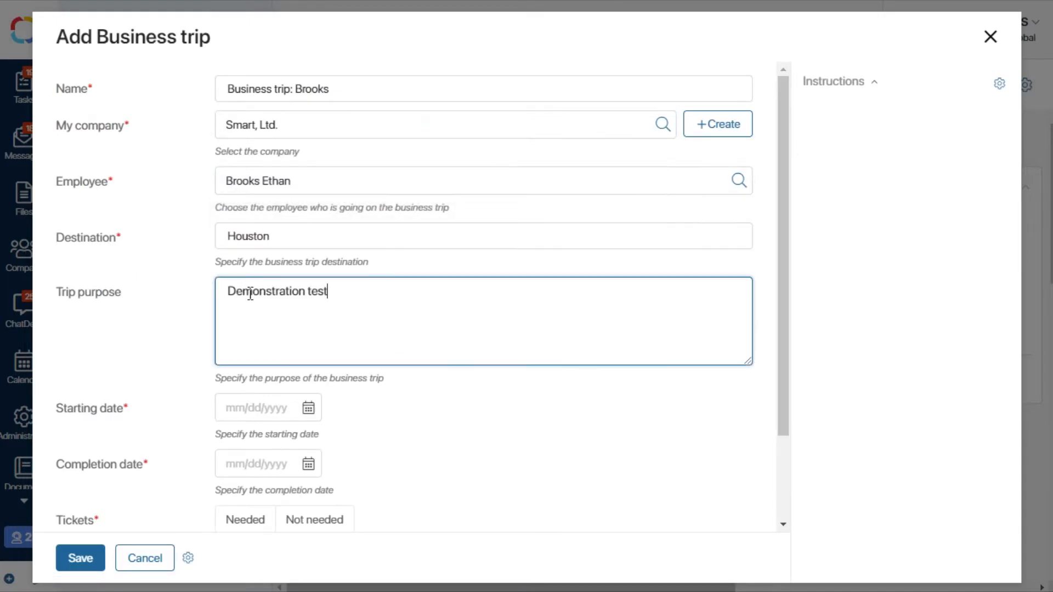
Step: Set the trip's starting date to 02/22/2022, completion date to 03/01/2022 and Tickets to Not needed, and save it
click(308, 408)
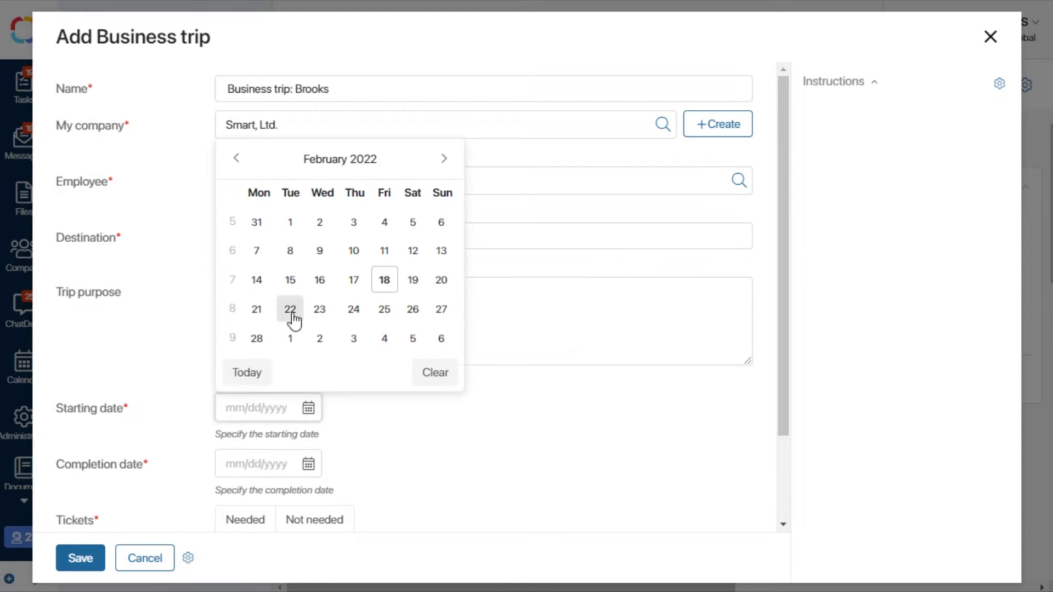
click(289, 309)
click(306, 466)
click(289, 391)
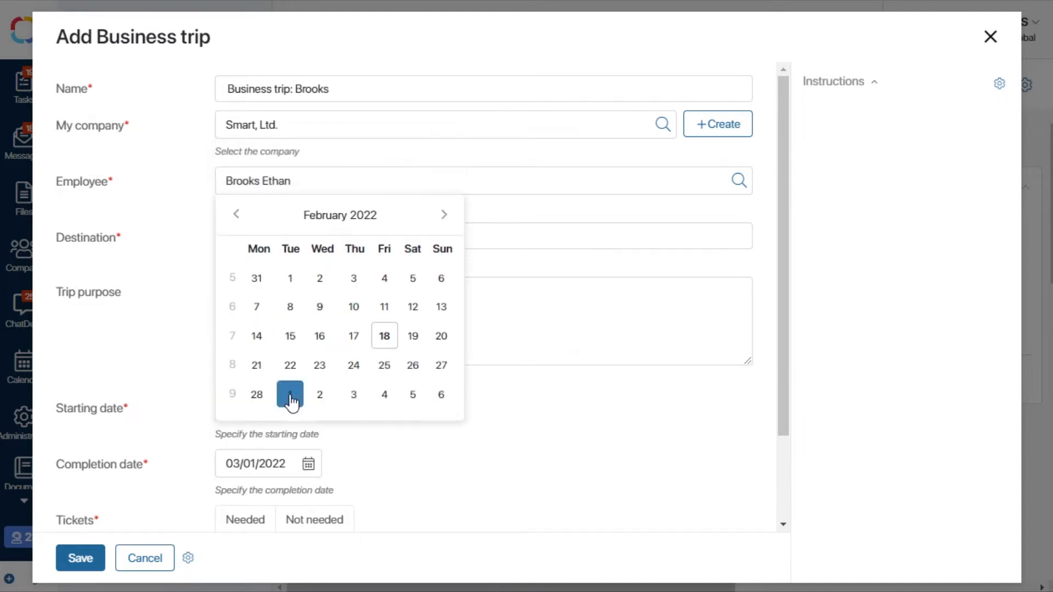
click(316, 520)
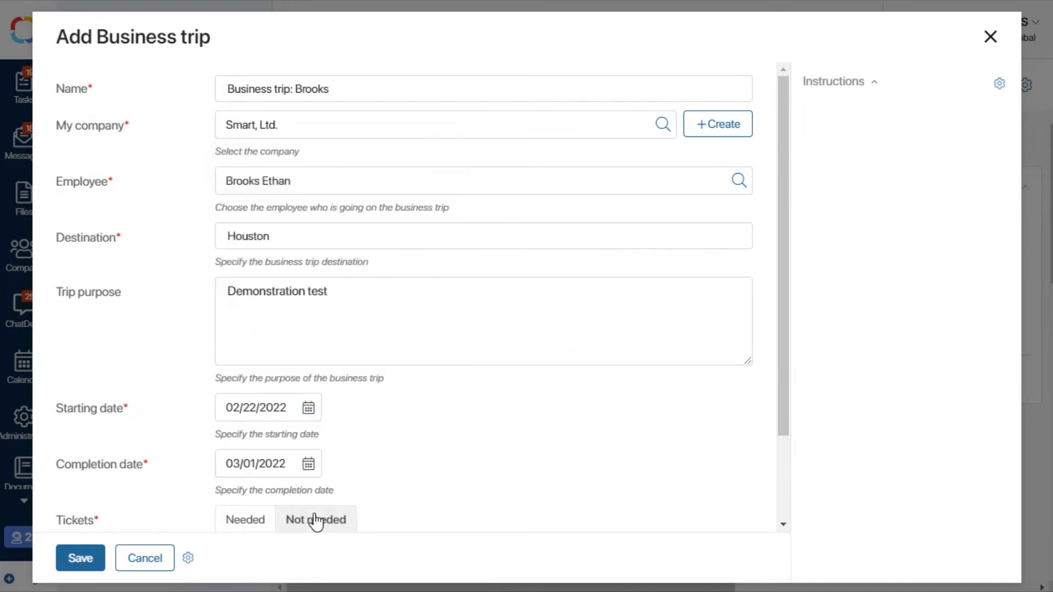
click(89, 556)
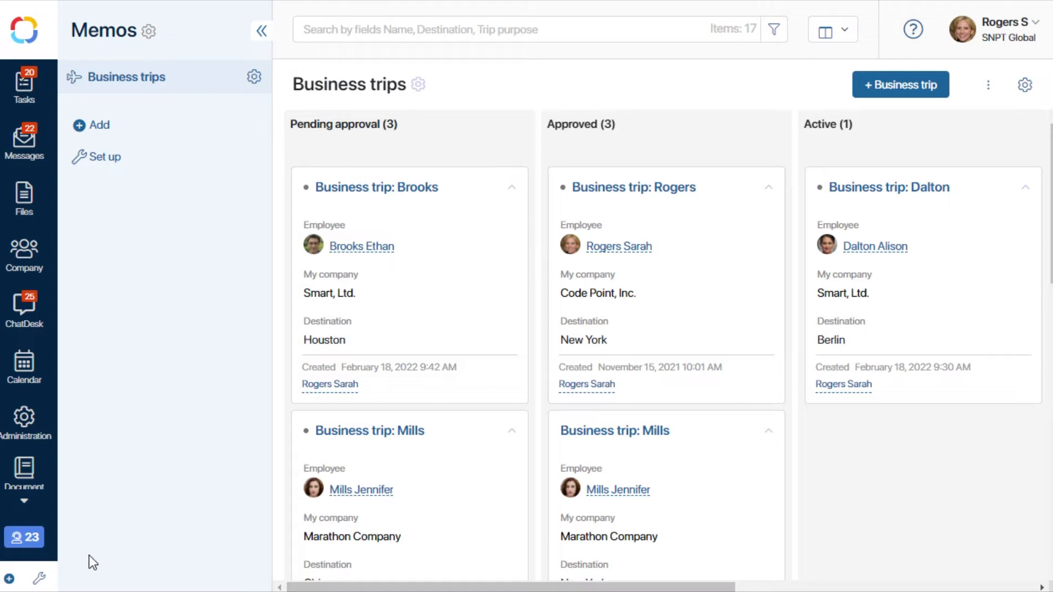
Step: Open the form settings of the Business trips app and confirm switching them to Advanced Mode
click(254, 77)
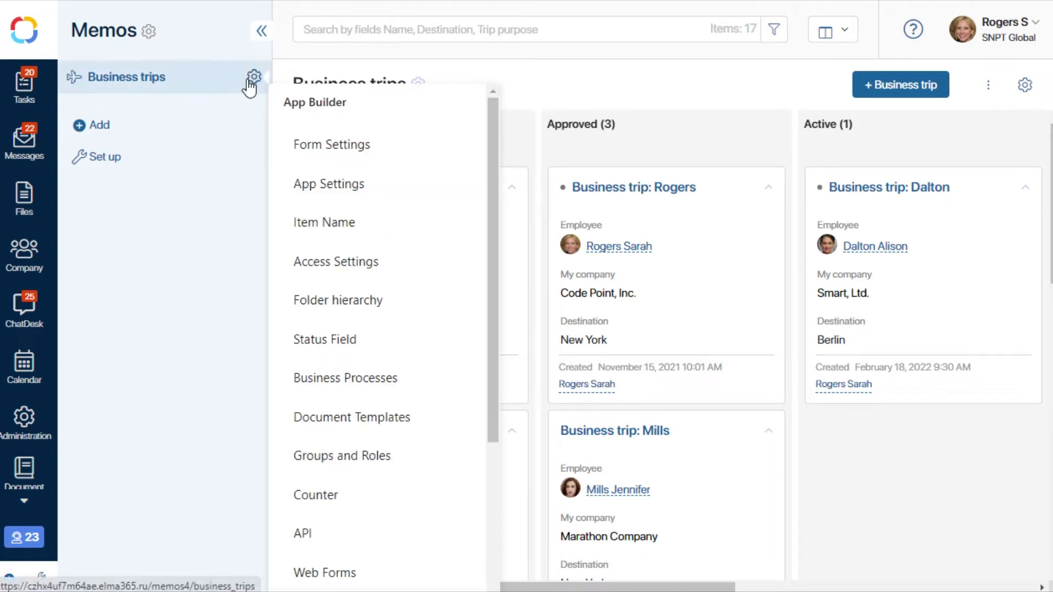
click(335, 70)
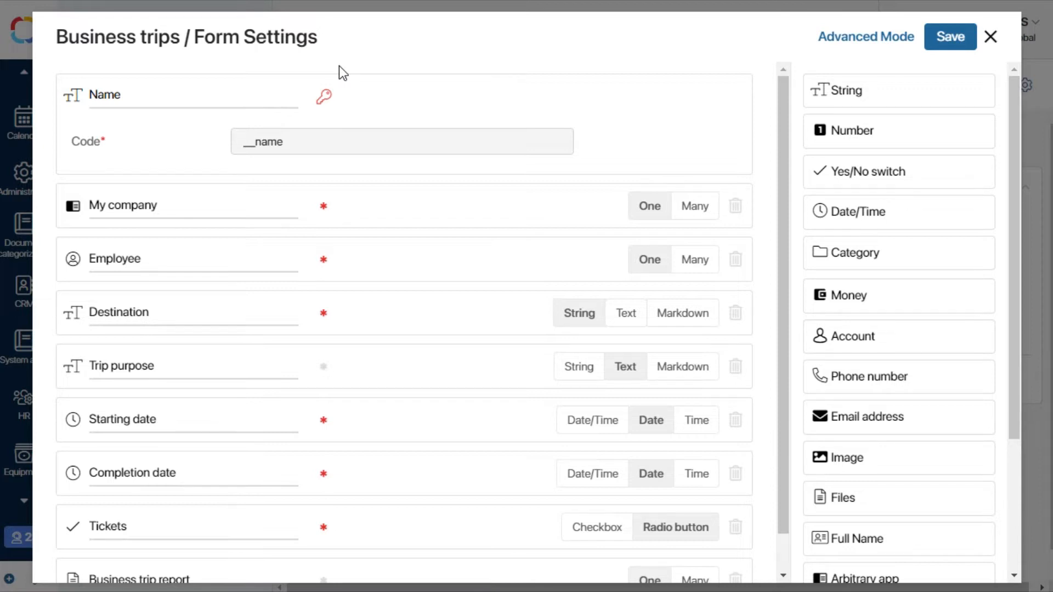
click(884, 38)
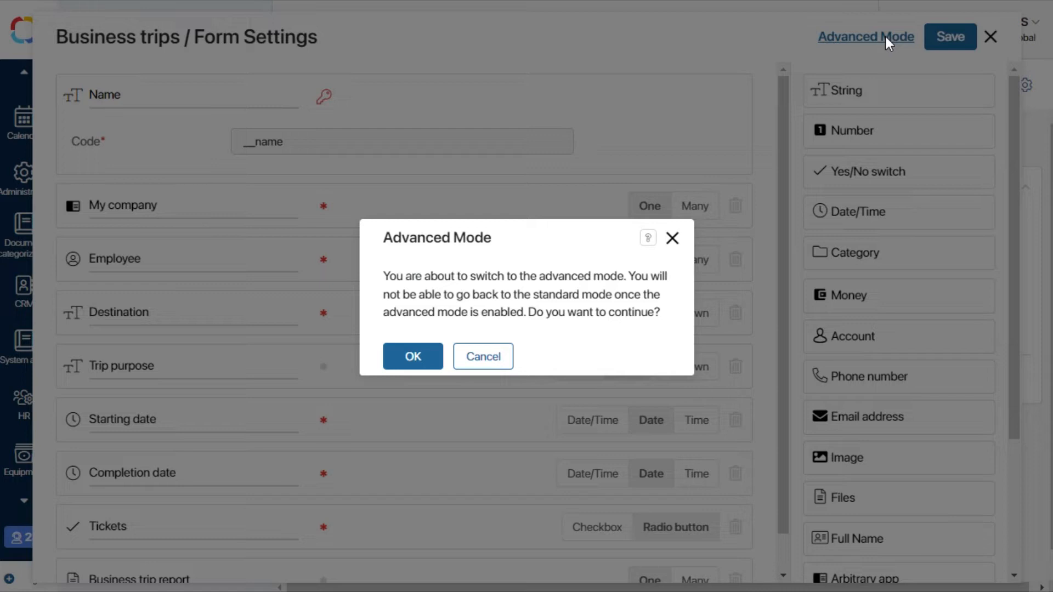
click(413, 358)
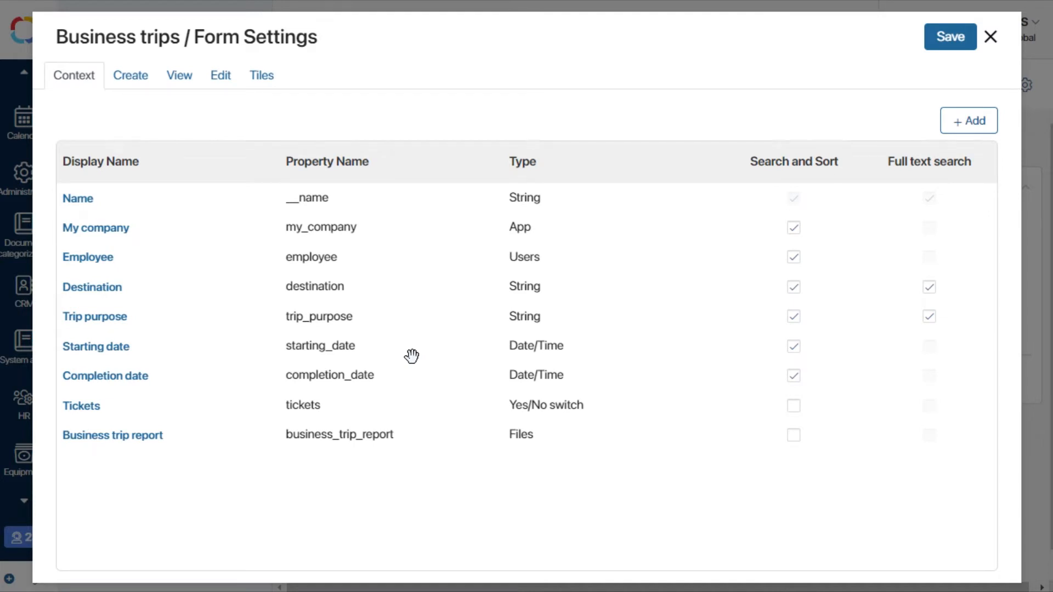
Step: Look through the fields on the Create, View and Edit forms of Business trips
click(140, 75)
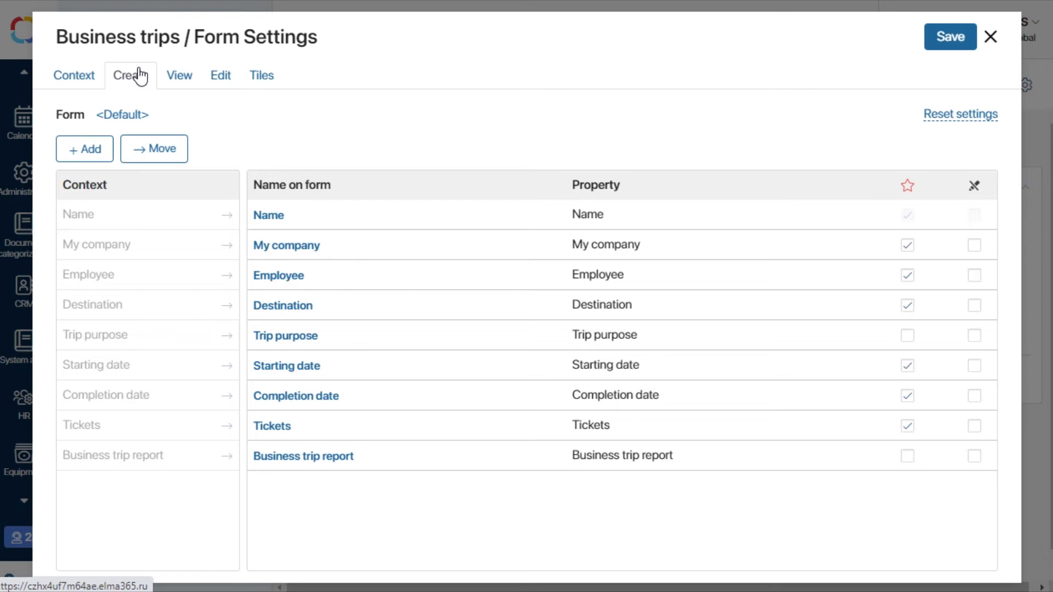
click(179, 75)
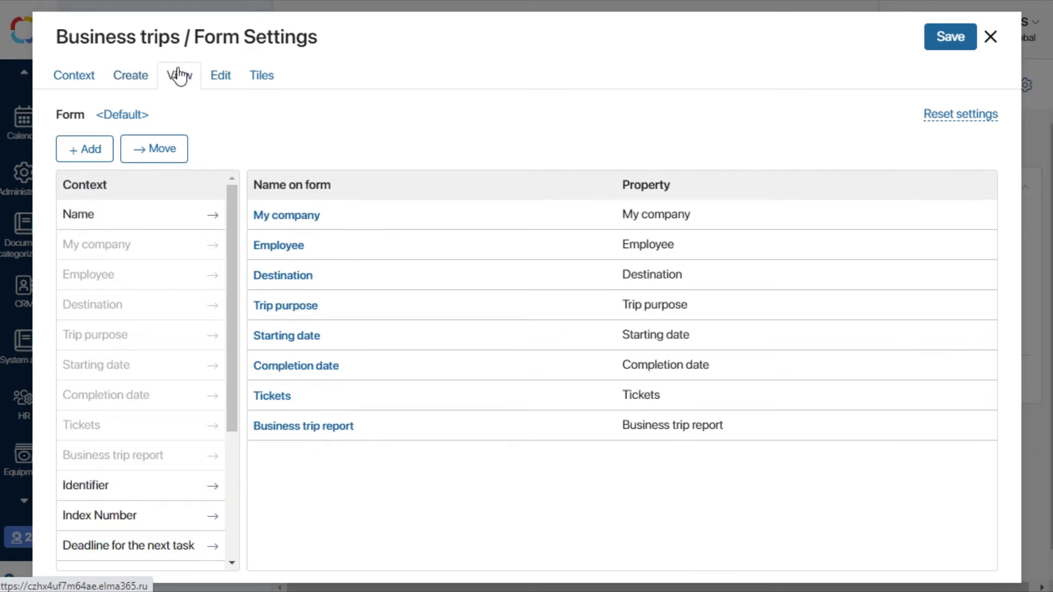
click(219, 77)
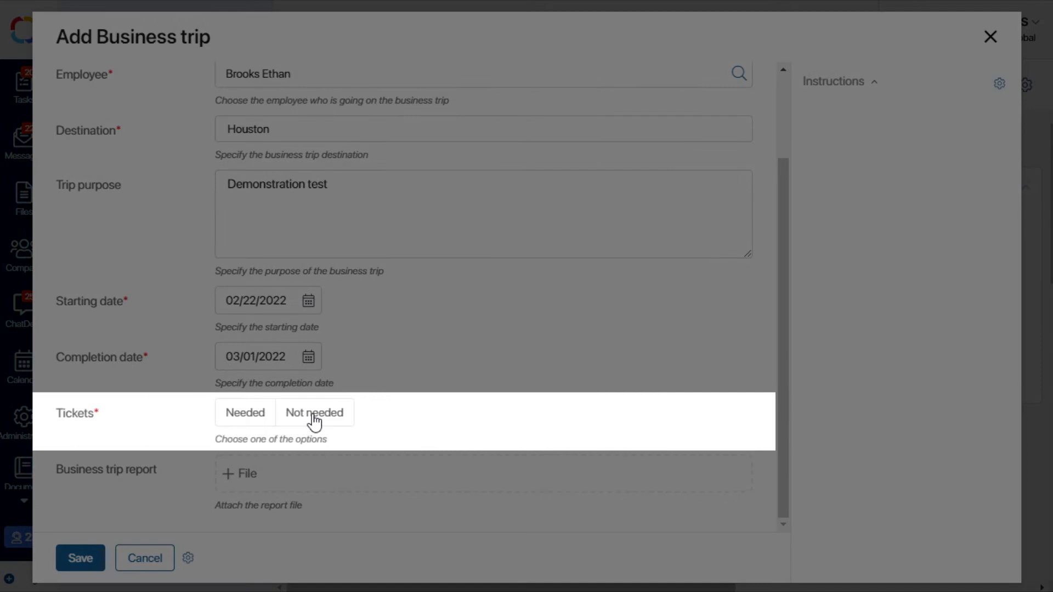
Step: Try both Tickets options, Not needed and Needed, on the form for adding a business trip
click(314, 417)
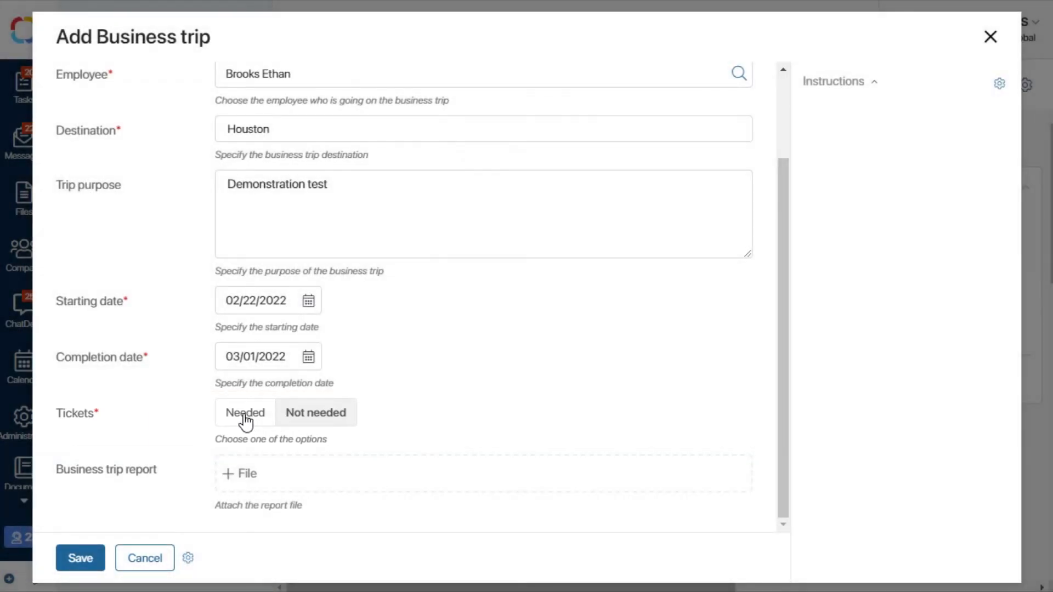
click(245, 423)
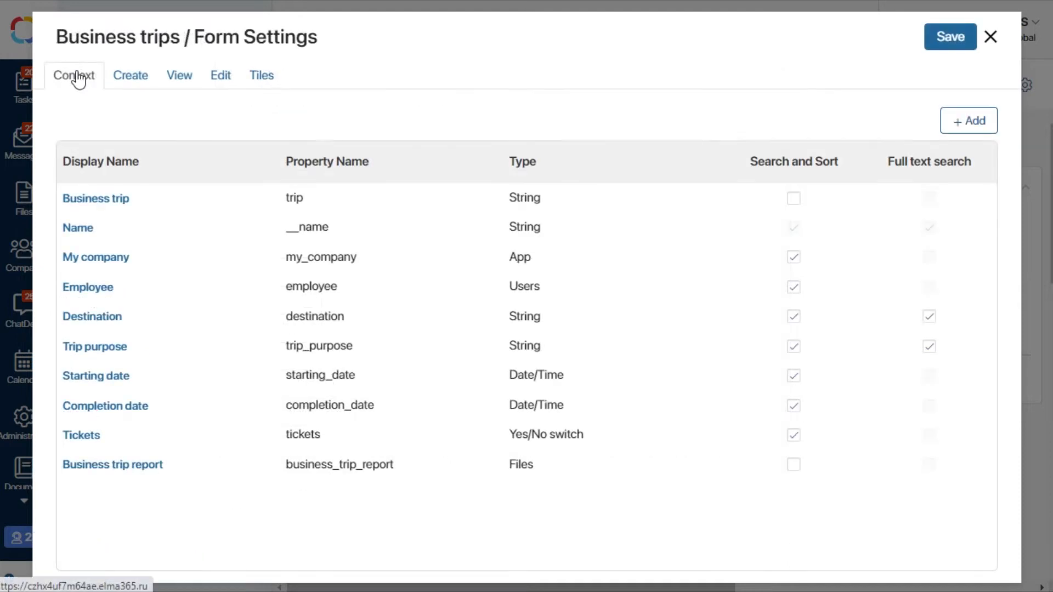
Step: Create a String property displayed as ID with the property name employeeID and a tip about specifying a government-issued ID
click(982, 129)
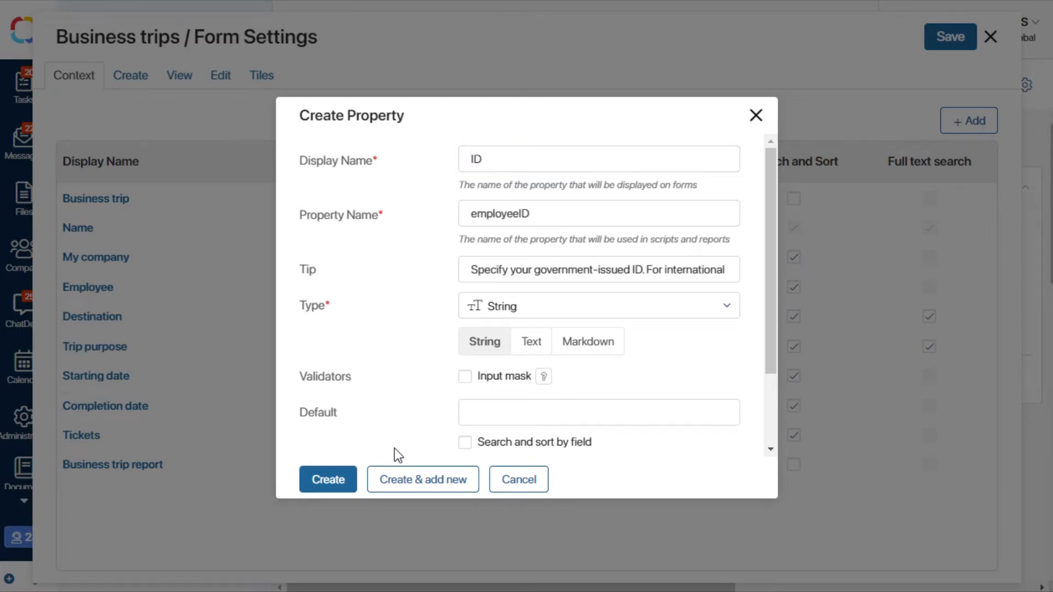
click(344, 485)
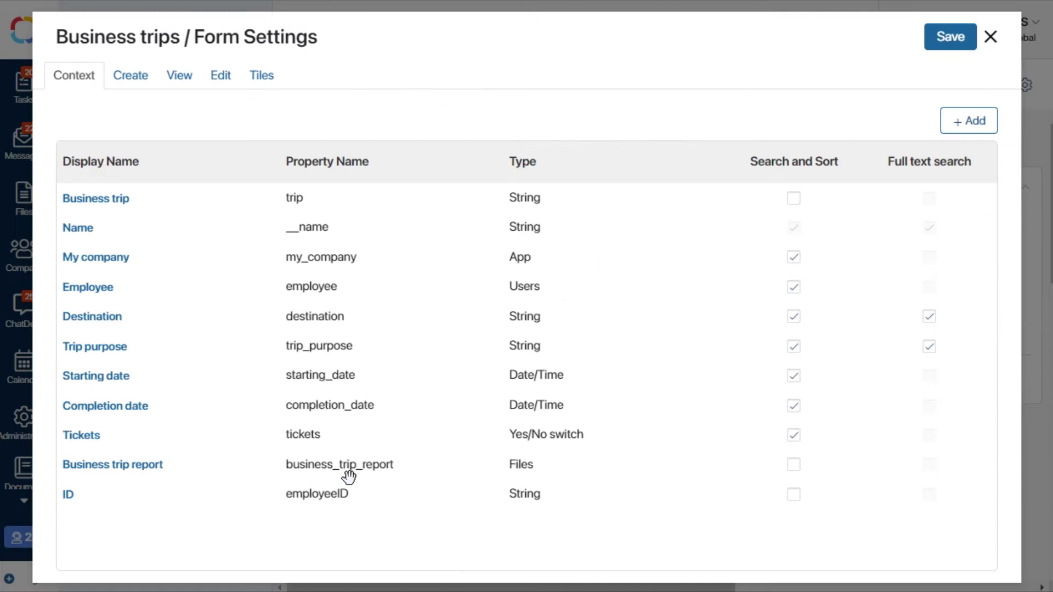
Step: Set up a new String property displayed as Comment, named ticketsComment, with a tip for the office manager and the Text format
click(961, 124)
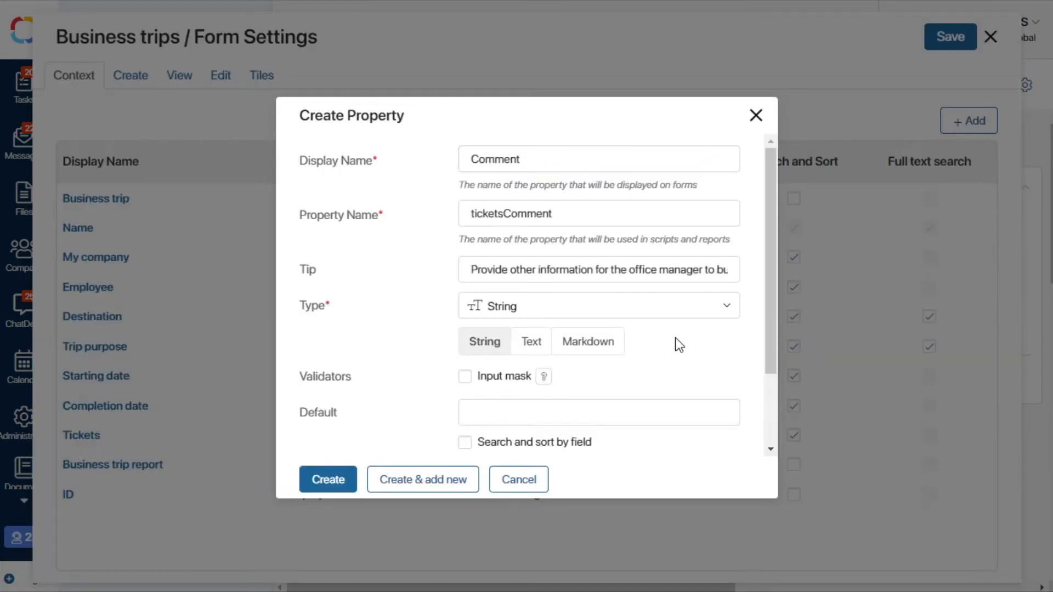
click(531, 351)
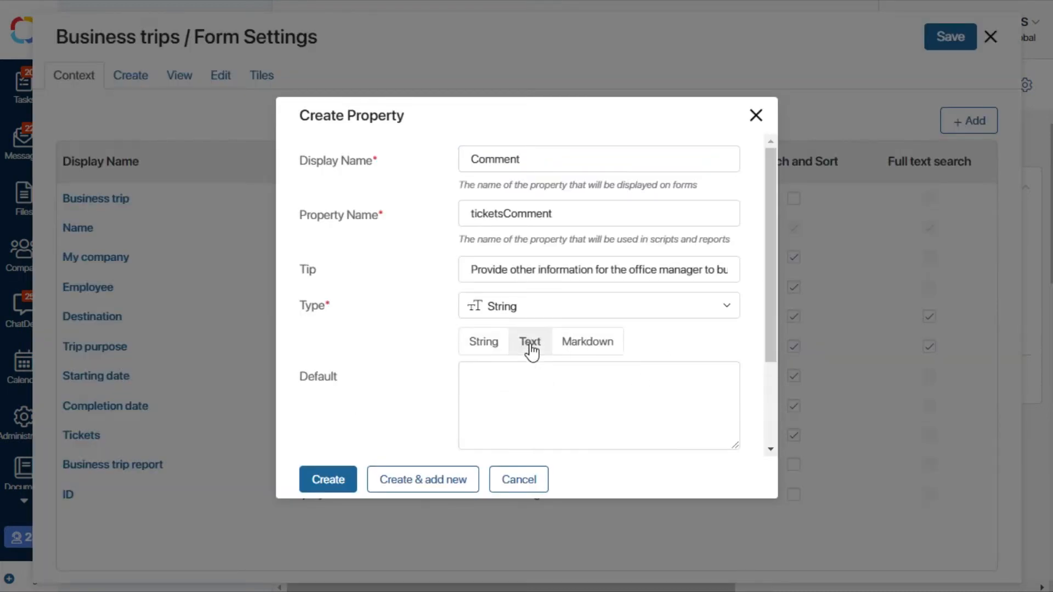
Step: Show the Comment field only when Tickets = Needed, and create the property
scroll(406, 356, down, 3)
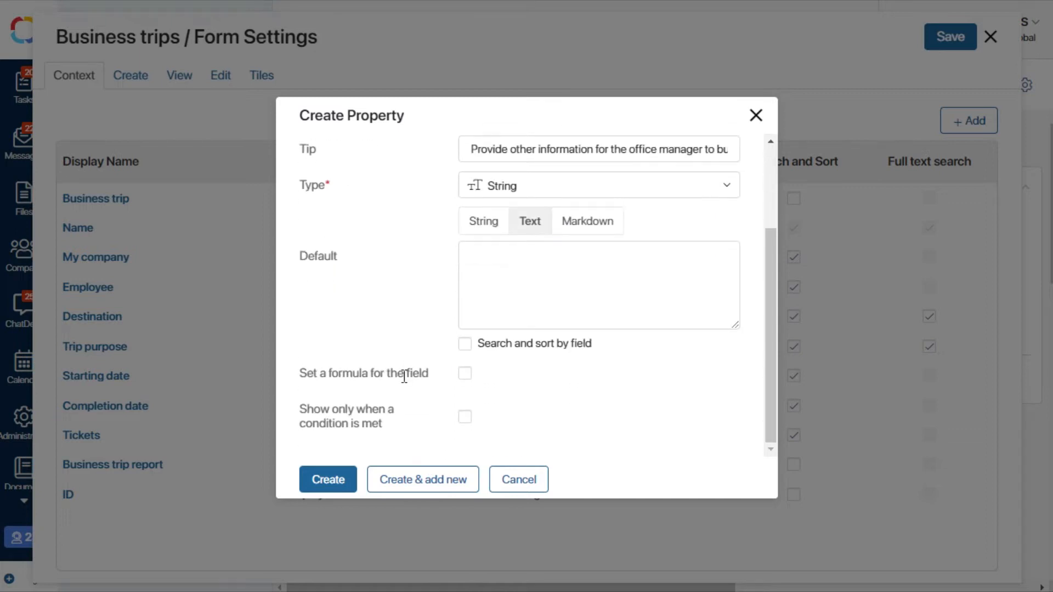
click(464, 417)
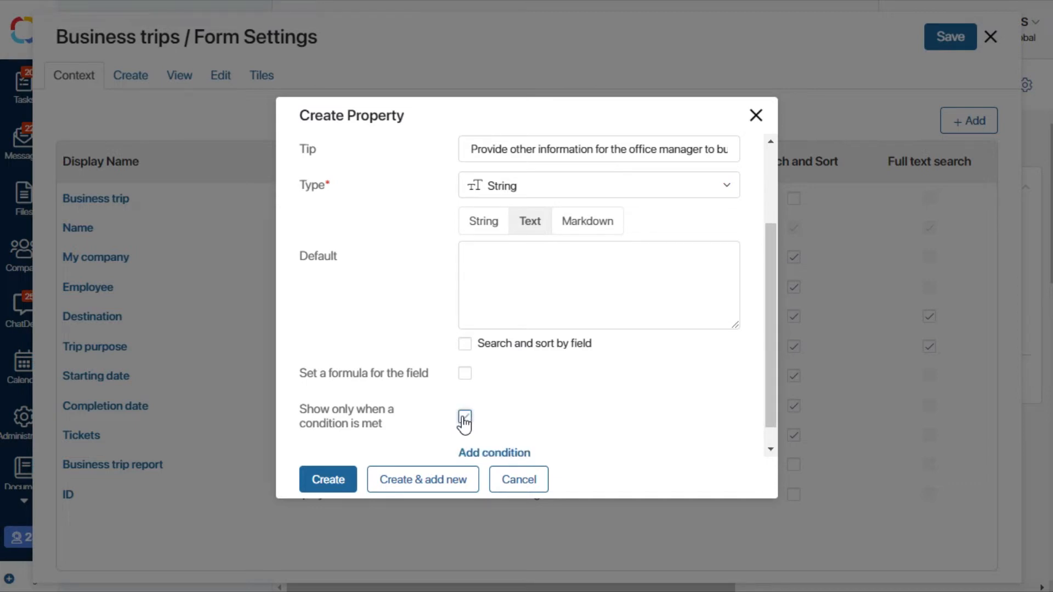
click(488, 452)
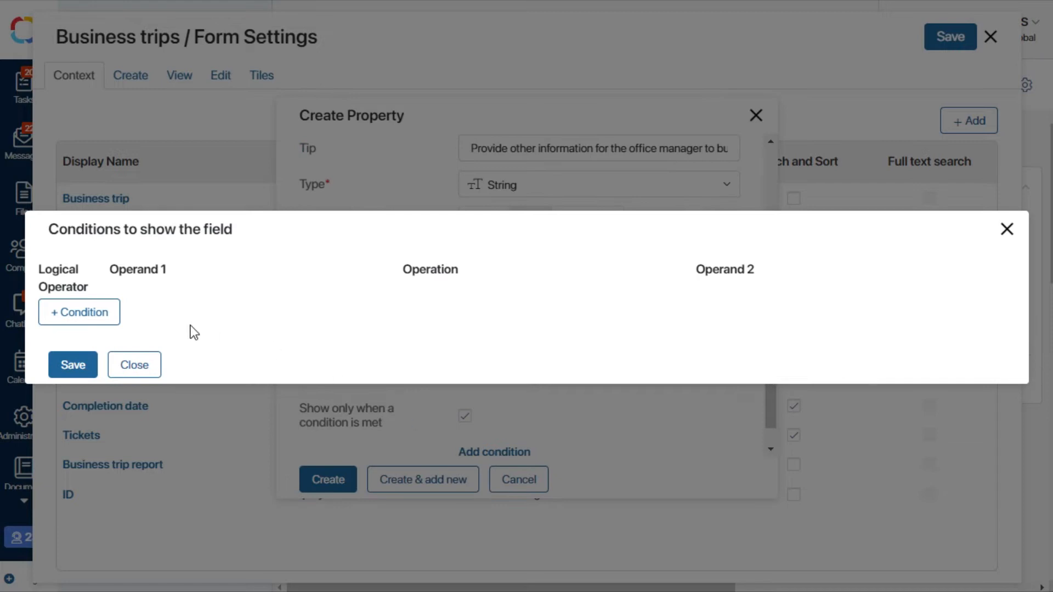
click(95, 311)
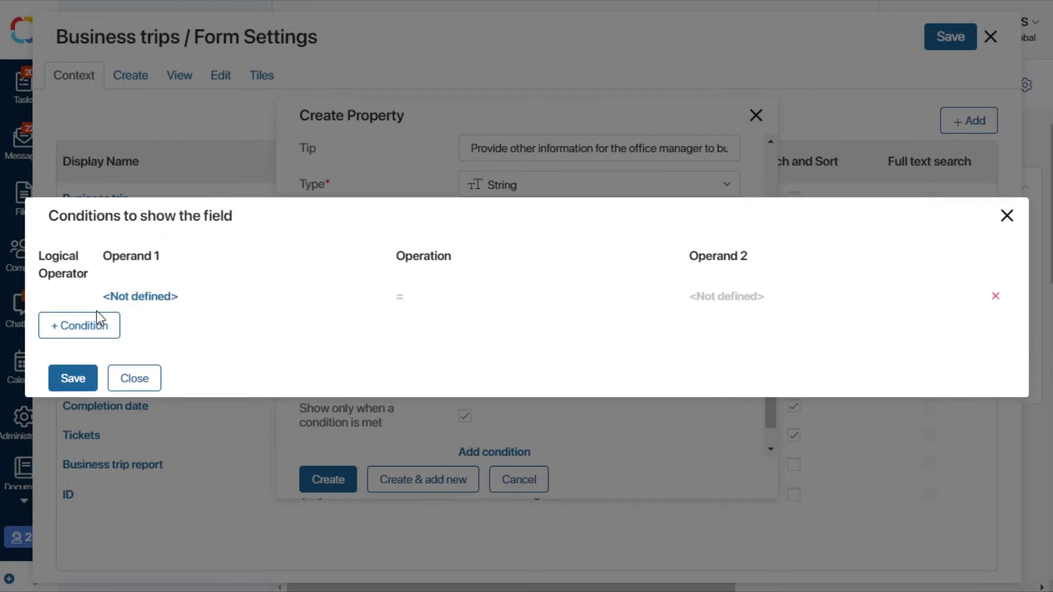
click(154, 305)
scroll(170, 395, down, 3)
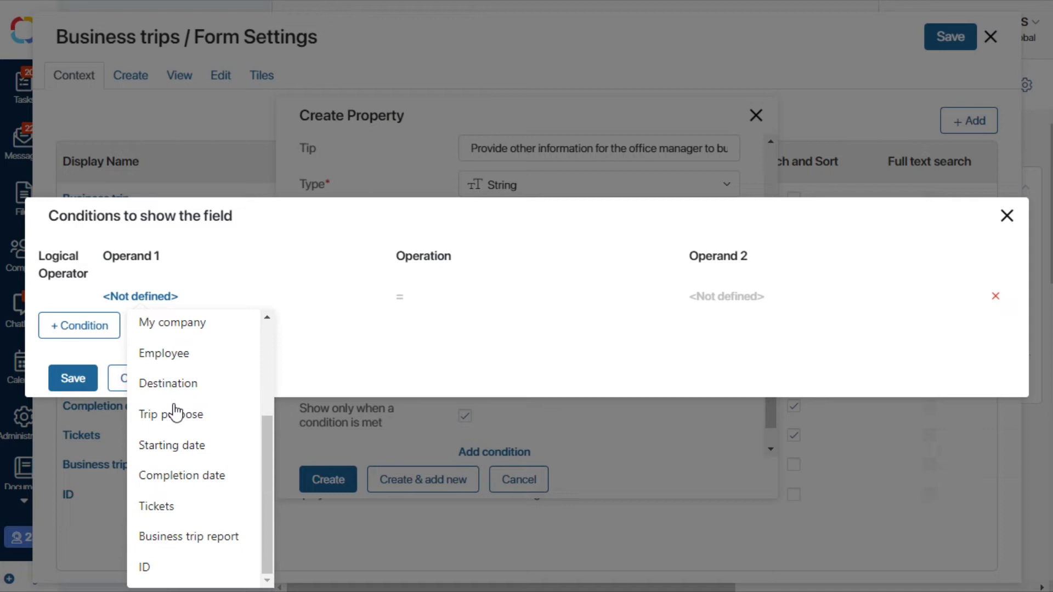
click(176, 501)
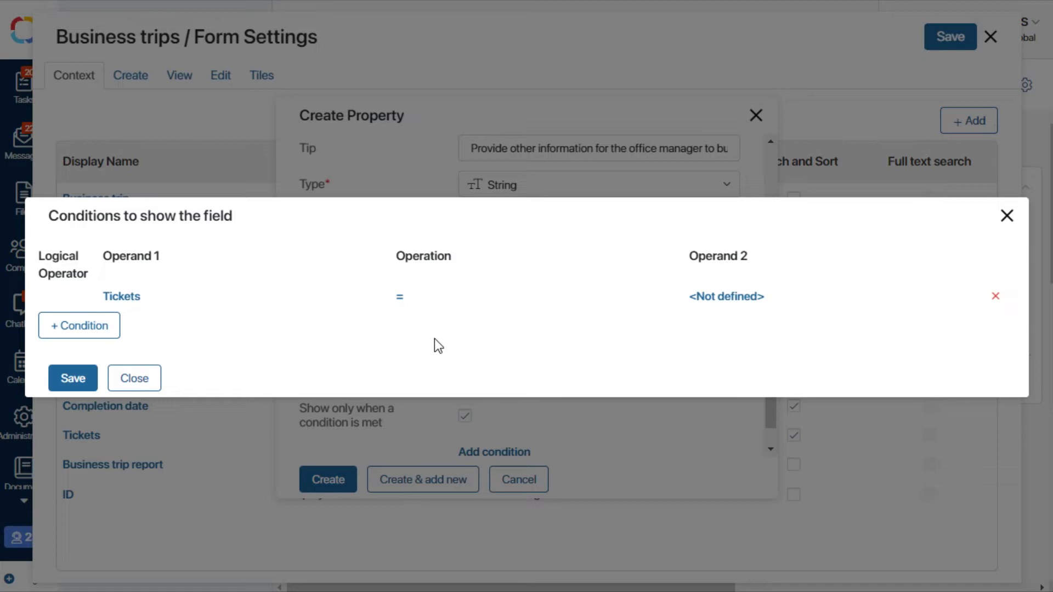
click(712, 297)
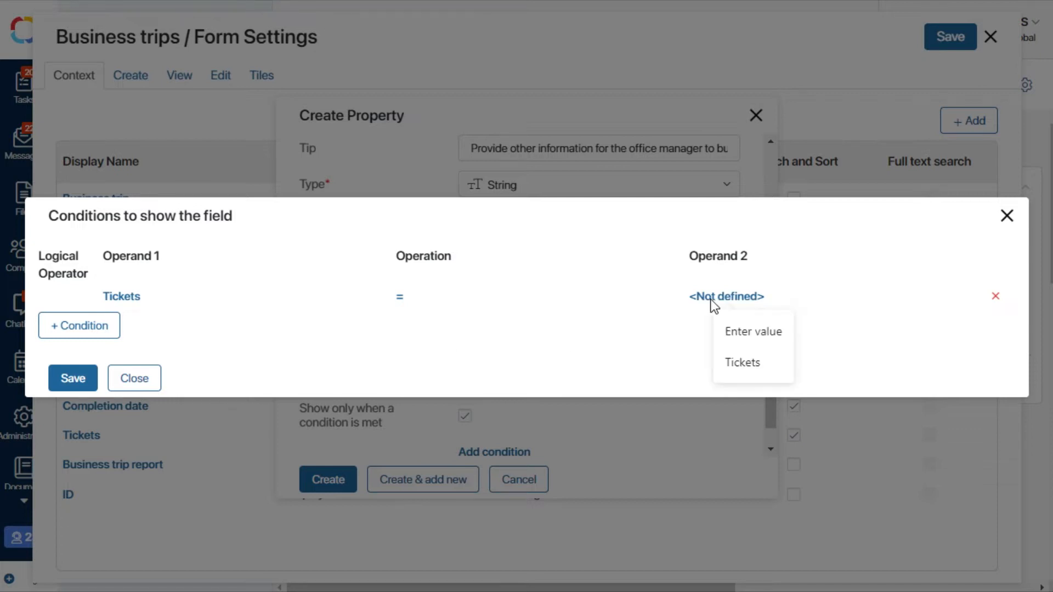
click(736, 330)
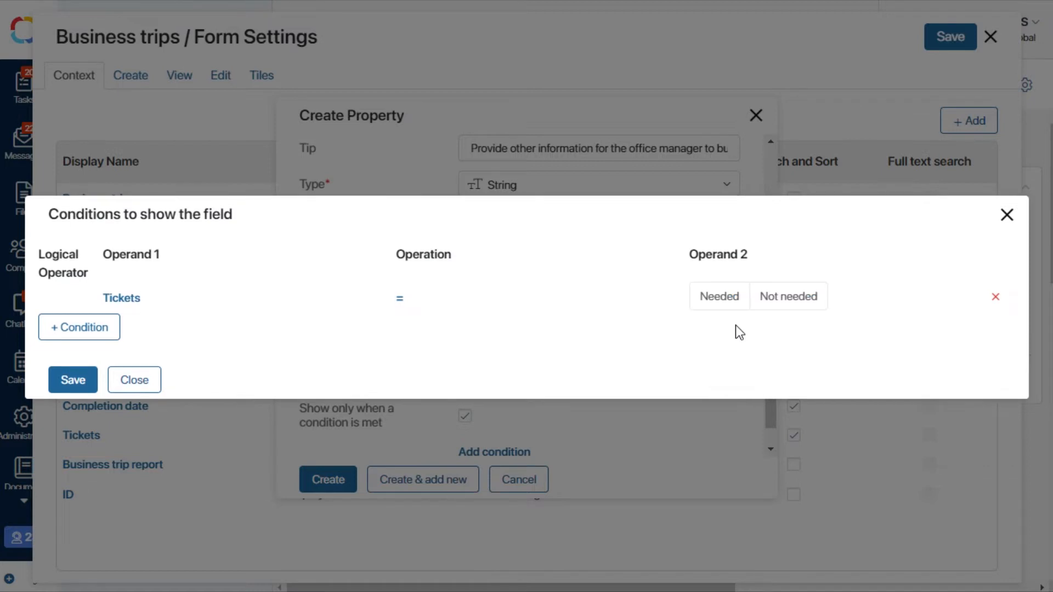
click(720, 299)
click(73, 378)
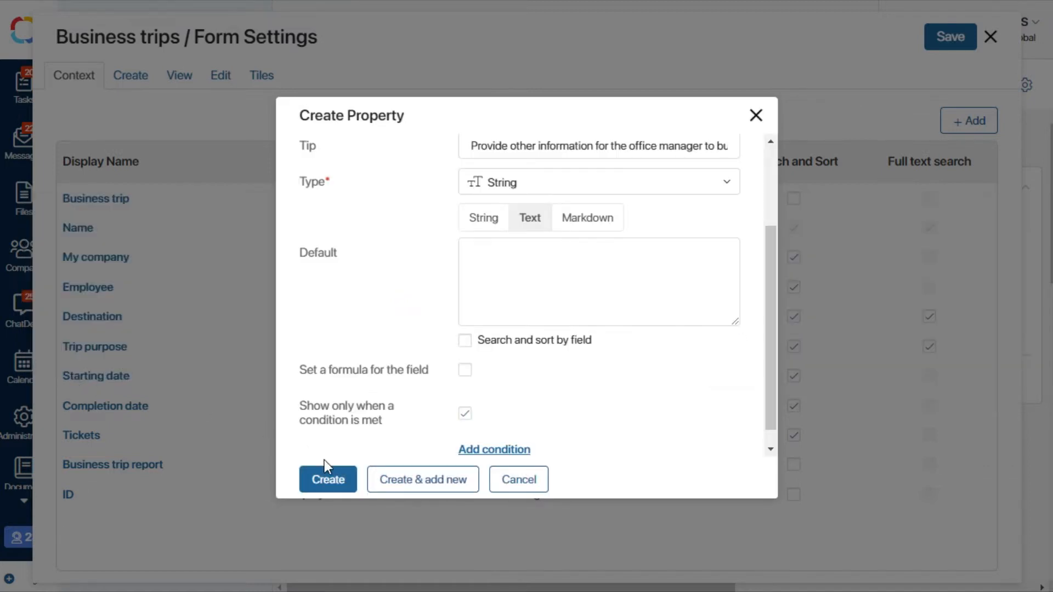
click(327, 476)
Step: Edit the ID field so it shows only when Tickets = Needed, and save the field
click(68, 495)
scroll(440, 402, down, 2)
click(465, 418)
click(481, 452)
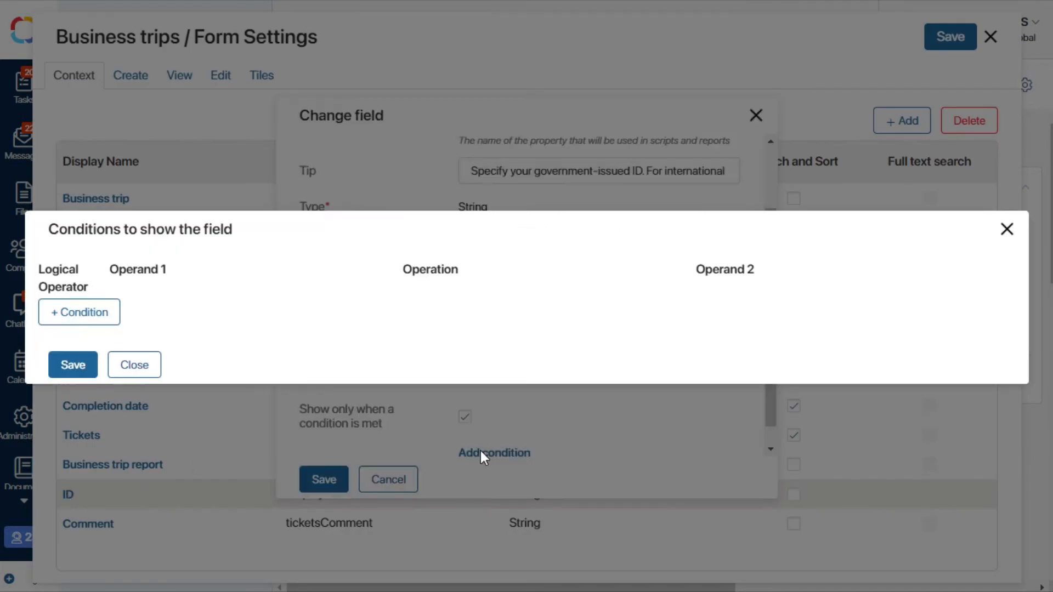
click(96, 317)
click(141, 297)
scroll(165, 439, down, 3)
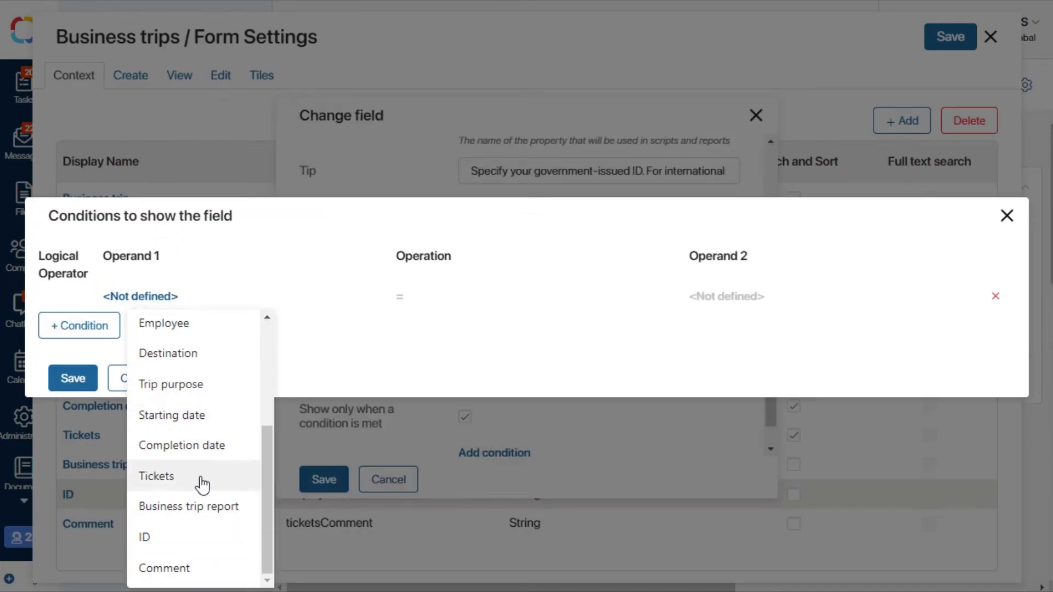
click(202, 476)
click(713, 299)
click(729, 331)
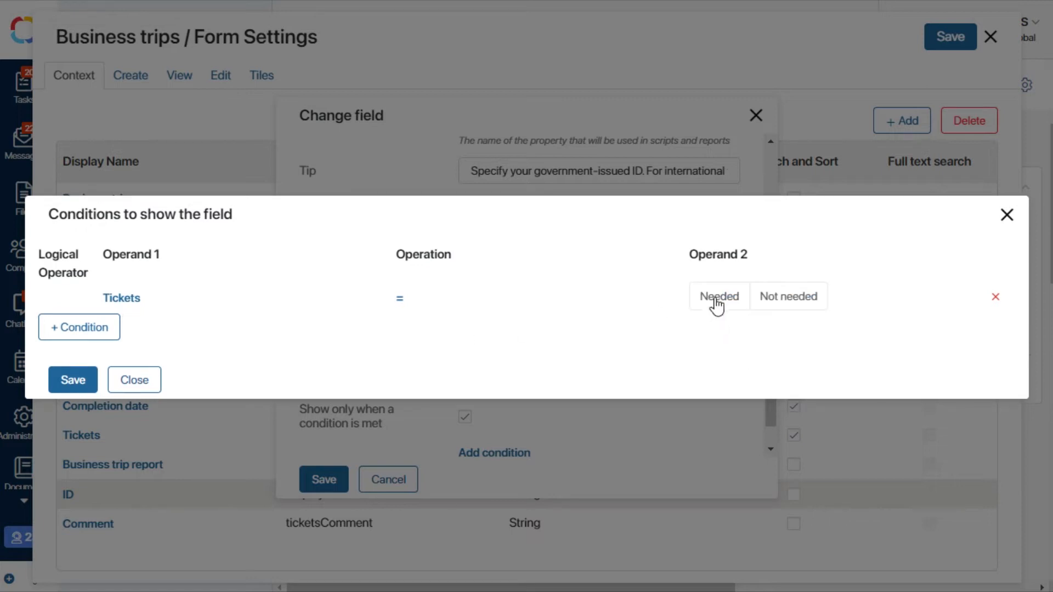
click(719, 299)
click(73, 380)
click(325, 479)
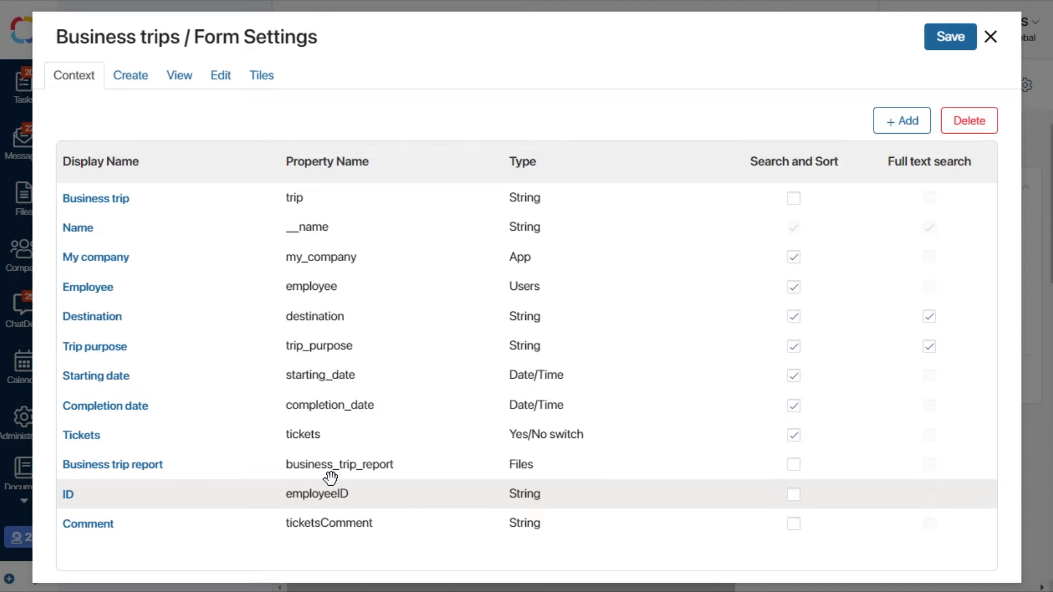
Step: Set the default option of the Tickets field to Not needed and save the field
click(82, 435)
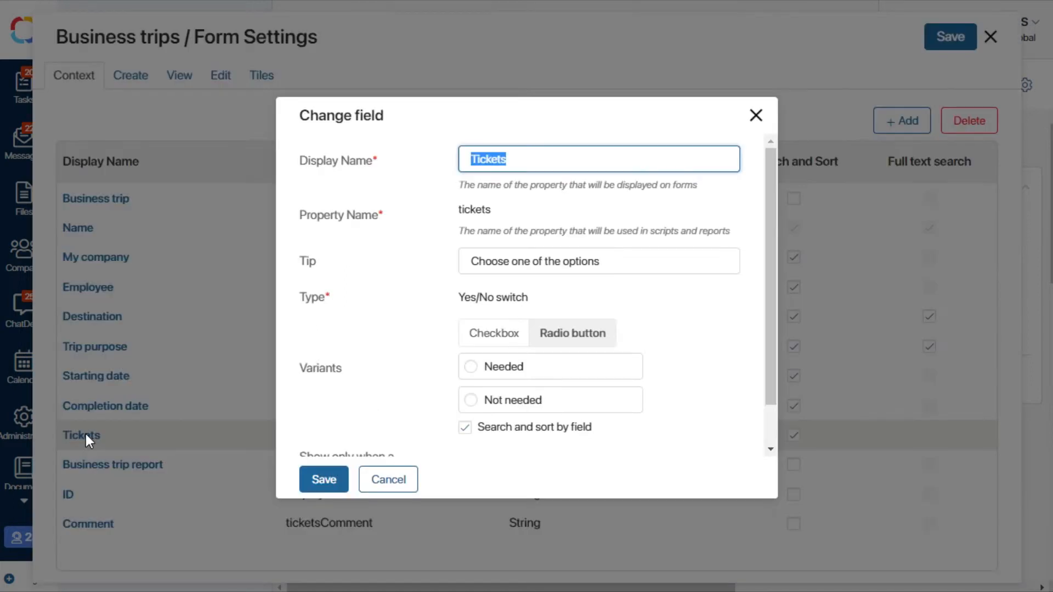
click(471, 401)
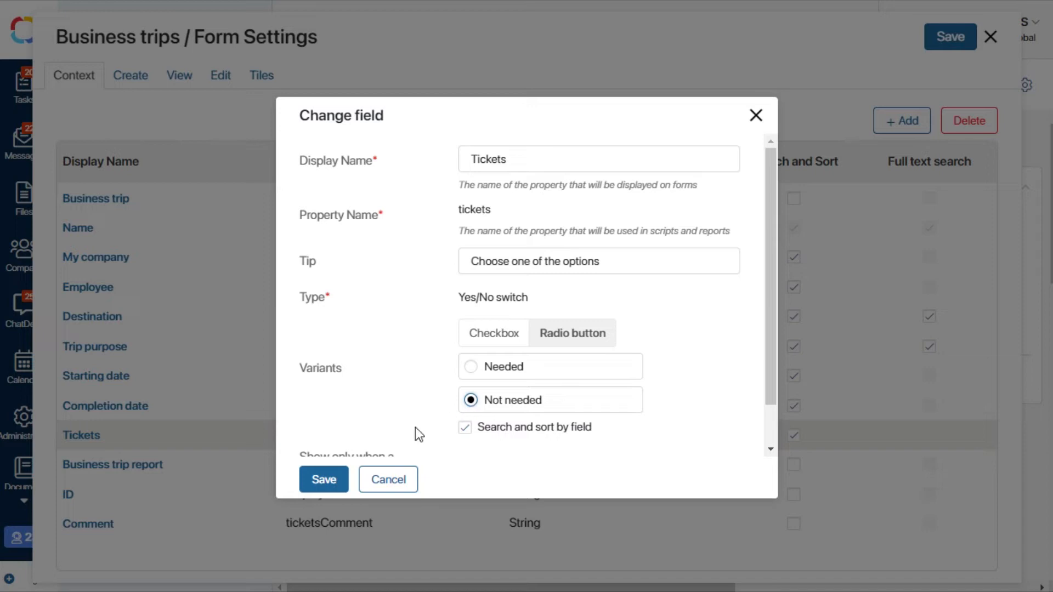
click(320, 481)
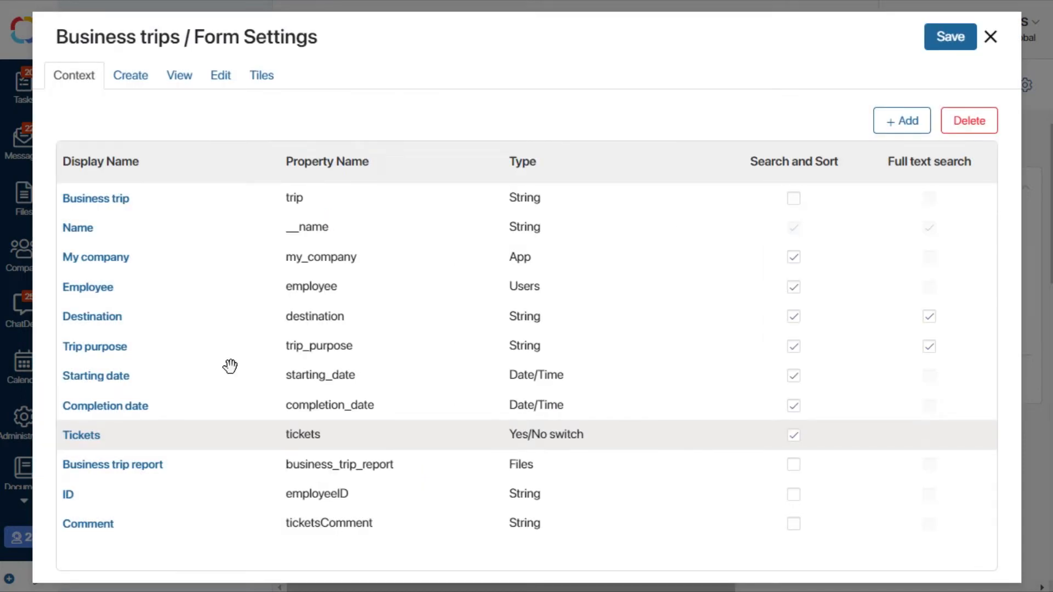
Step: Place the ID and Comment fields below Tickets on the Create form and mark ID as required
click(127, 78)
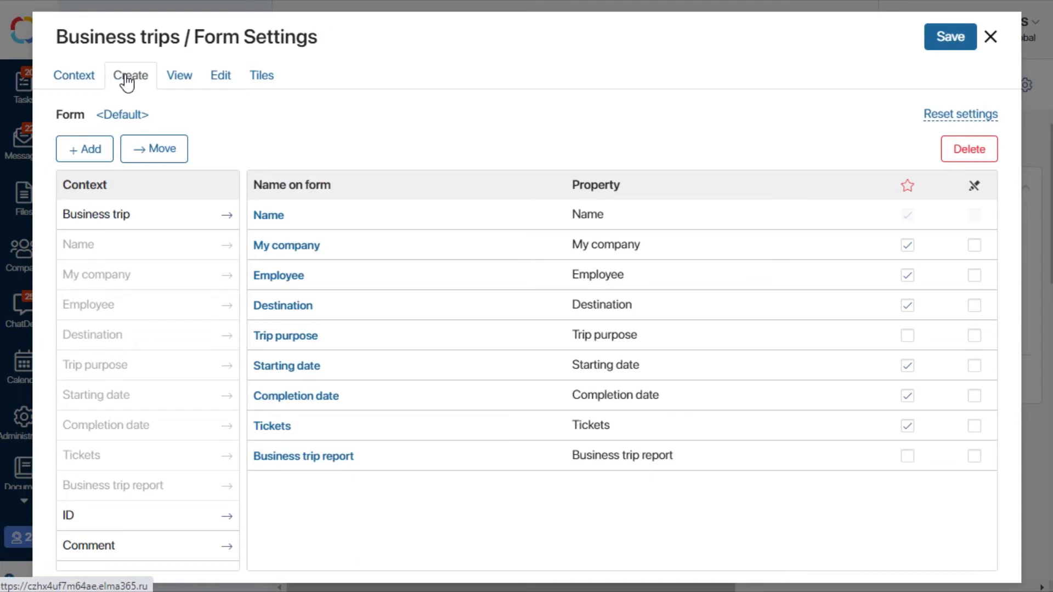
drag(174, 513, 382, 461)
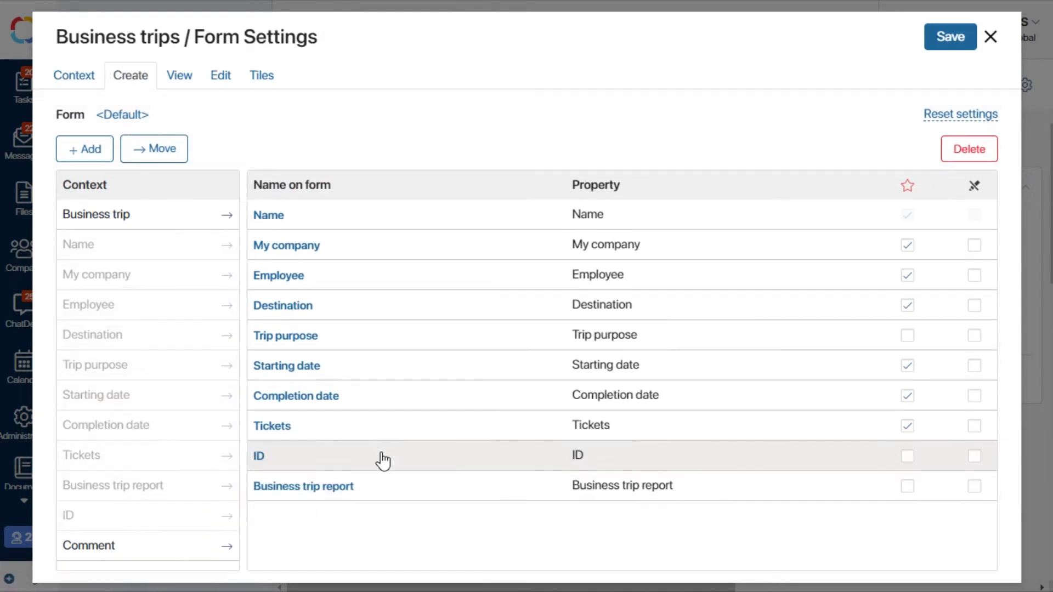
drag(190, 550, 425, 488)
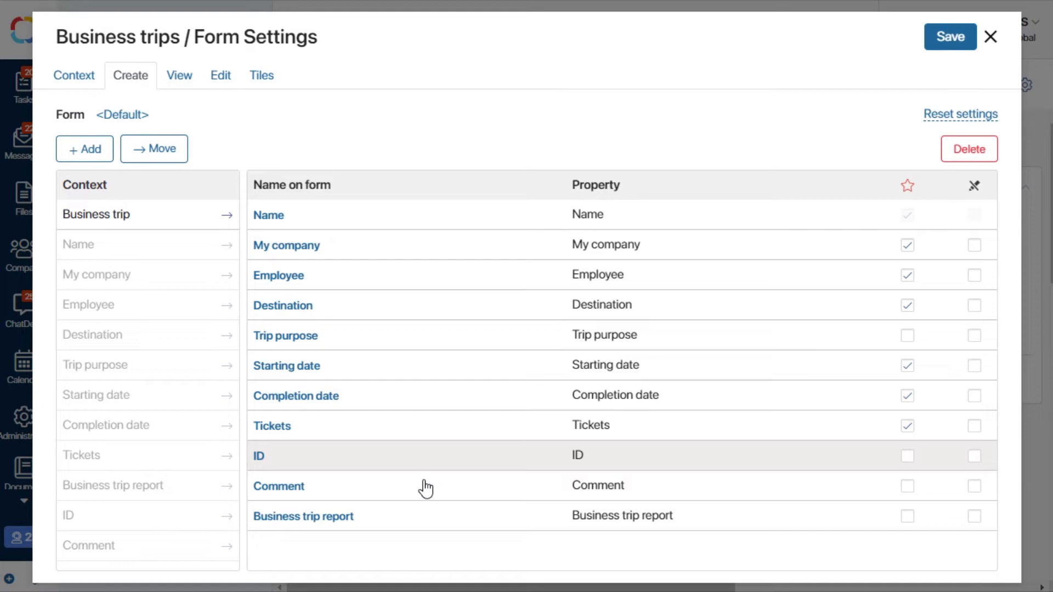
click(908, 457)
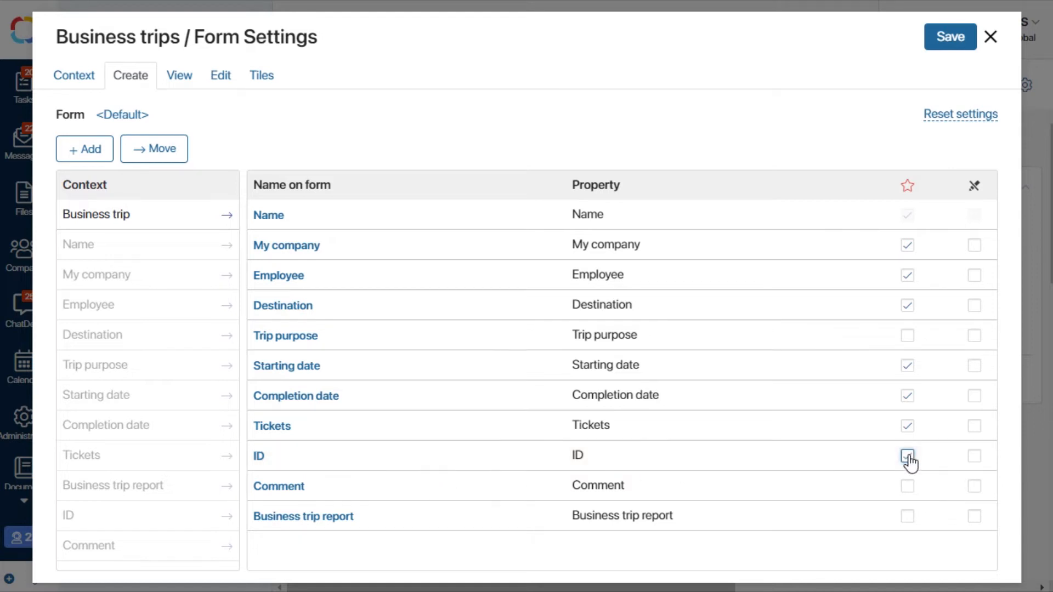
Step: Place the ID and Comment fields below Tickets on the Edit form and mark ID as required
click(219, 75)
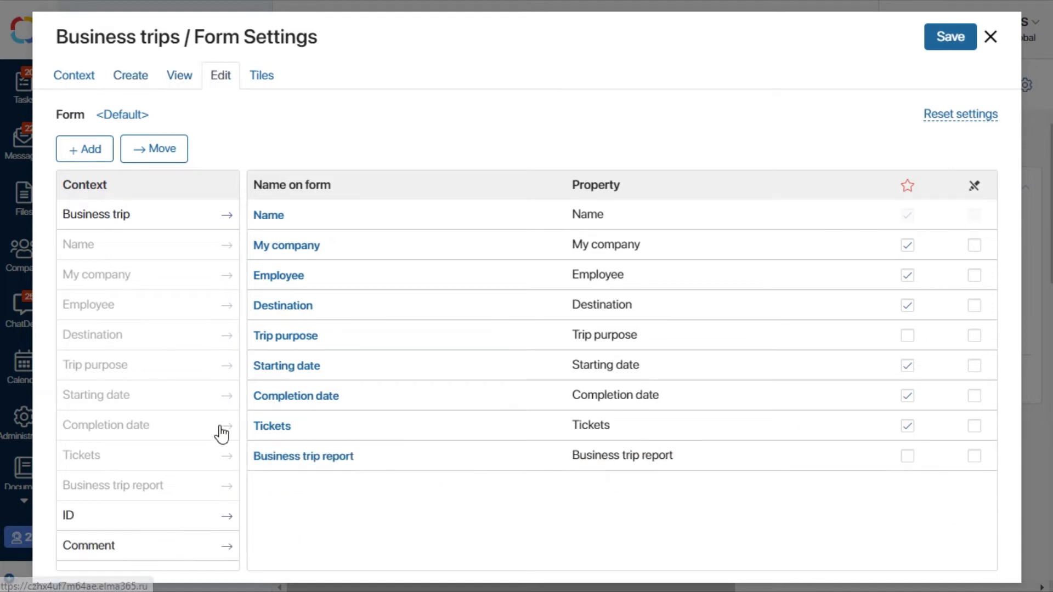
drag(206, 518, 370, 467)
drag(189, 552, 406, 489)
click(911, 460)
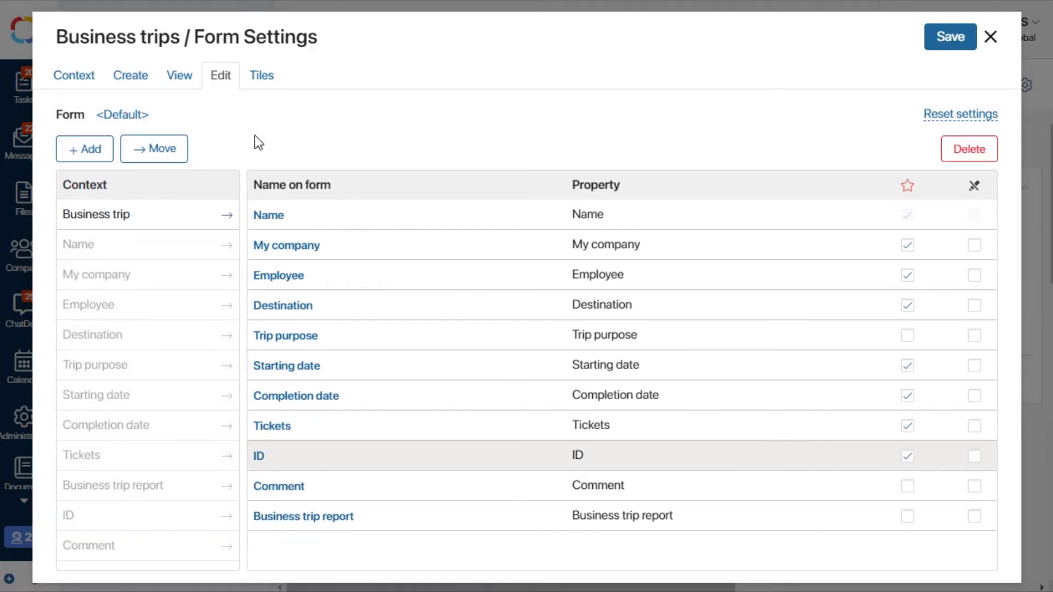
Step: Place the ID and Comment fields between Tickets and Business trip report on the View form
click(188, 83)
drag(178, 520, 394, 430)
drag(187, 551, 354, 462)
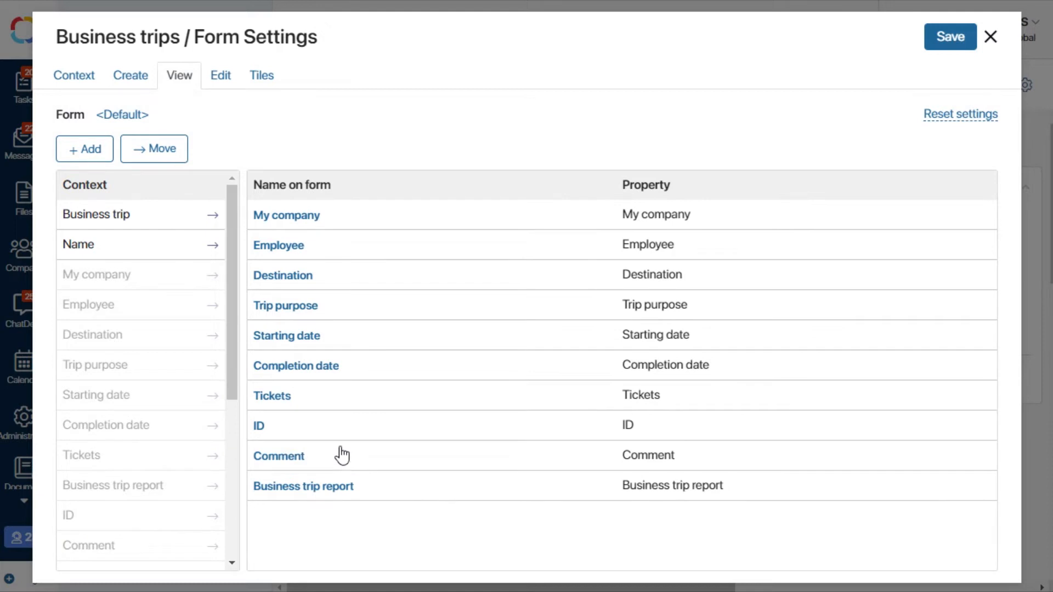
Step: Set the ID and Comment fields on the View form to be hidden when empty, saving each field
click(261, 430)
click(297, 315)
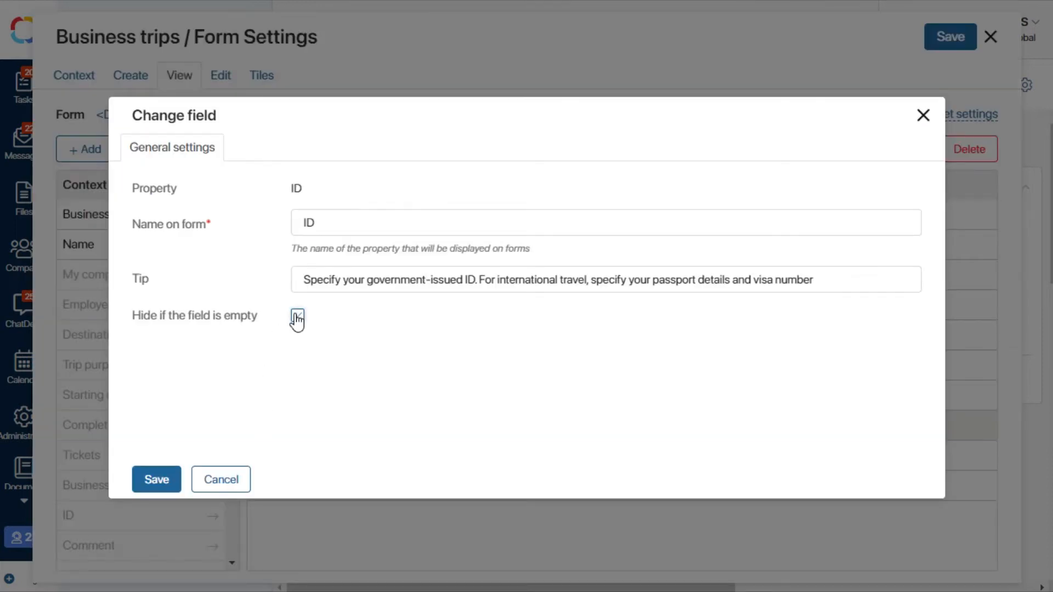
click(166, 479)
click(277, 458)
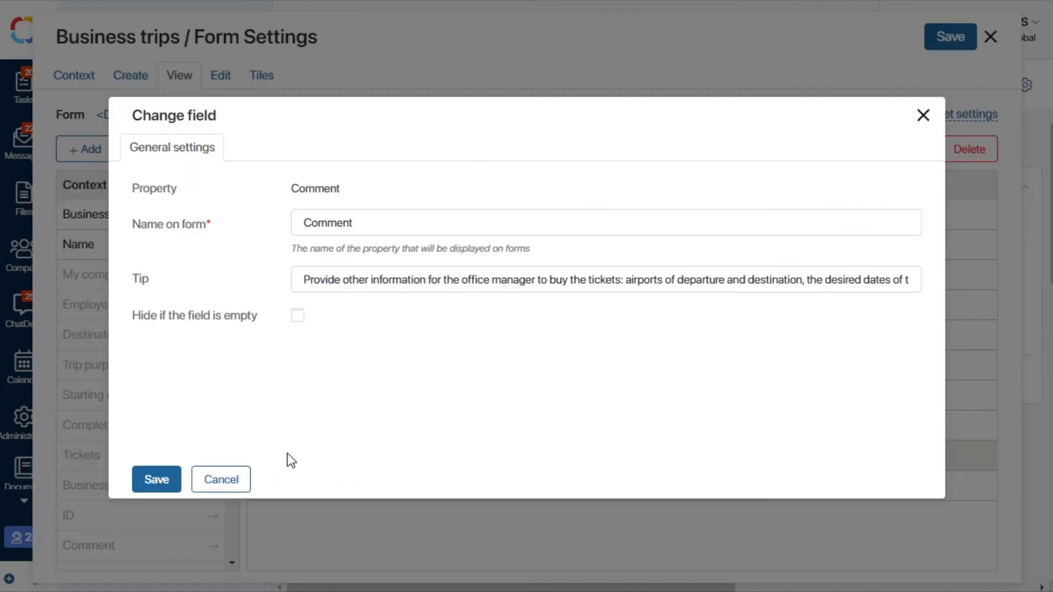
click(297, 316)
click(159, 483)
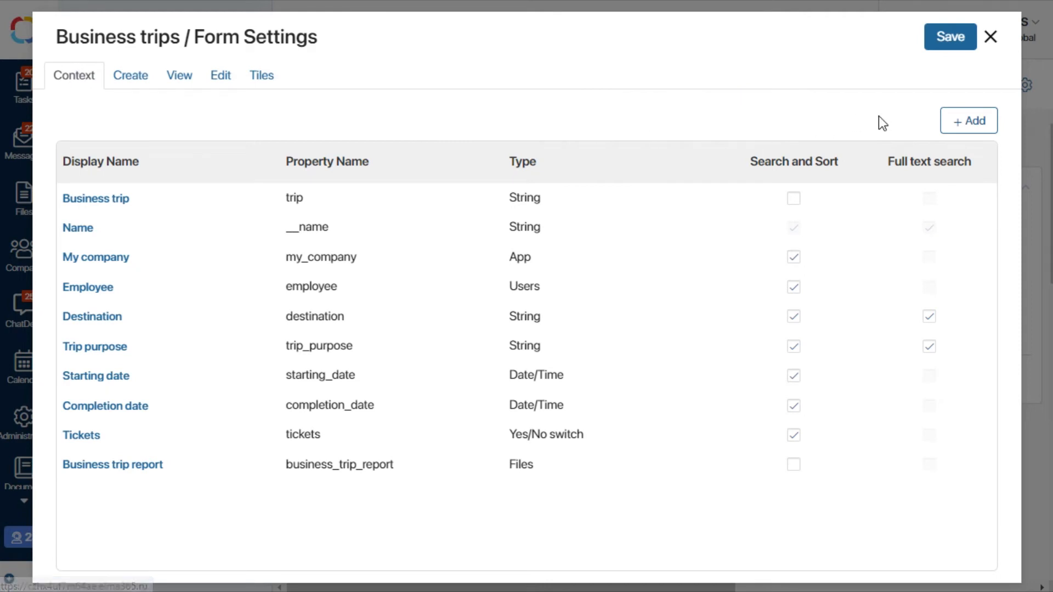
Step: Create a Money property displayed as Traveling allowance, named traveling_allowance, with a default of $15
click(950, 122)
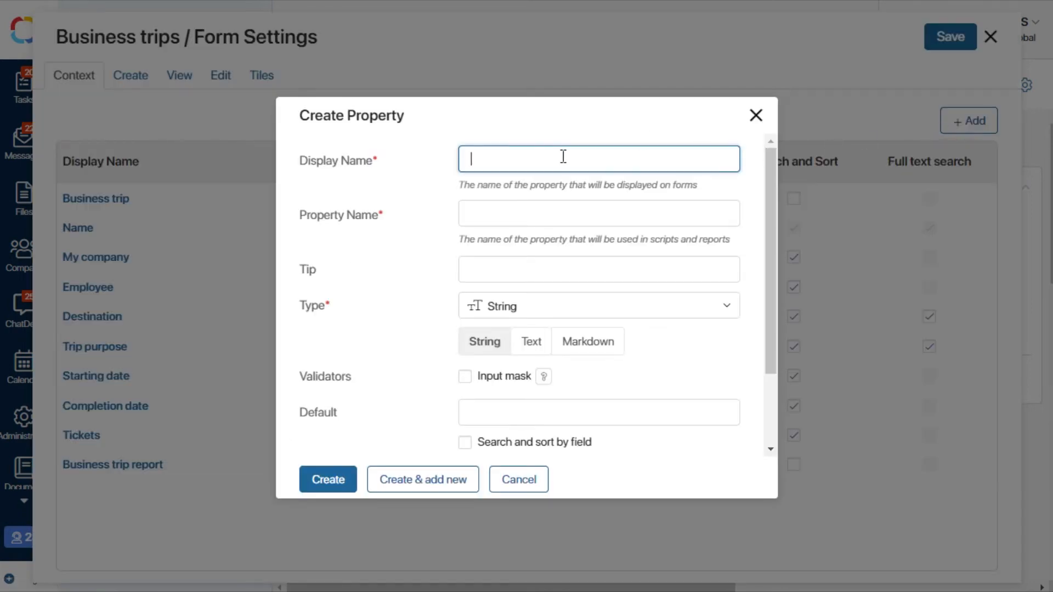
click(560, 305)
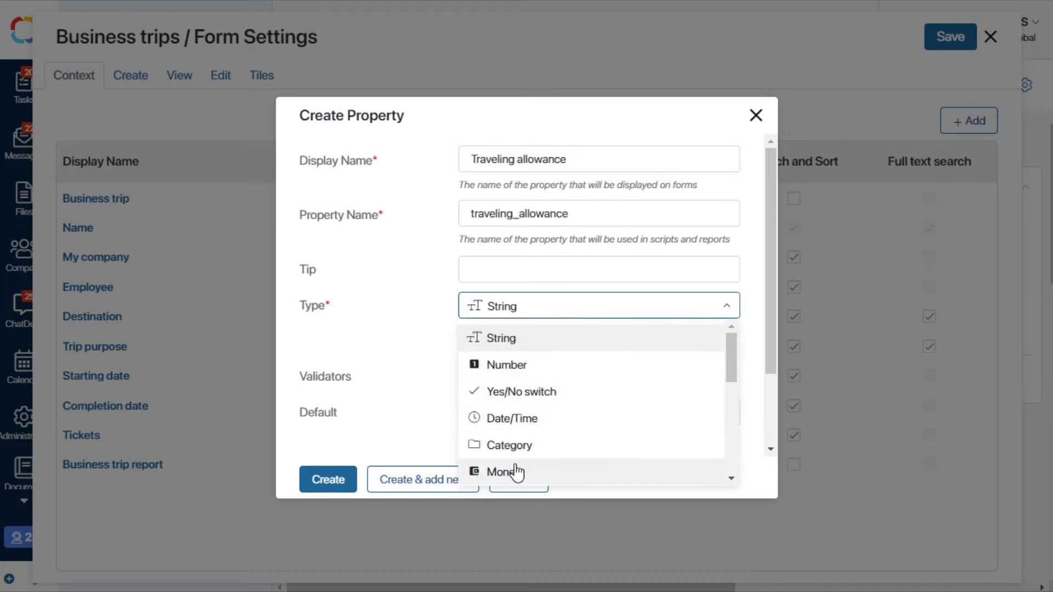
click(516, 471)
click(499, 451)
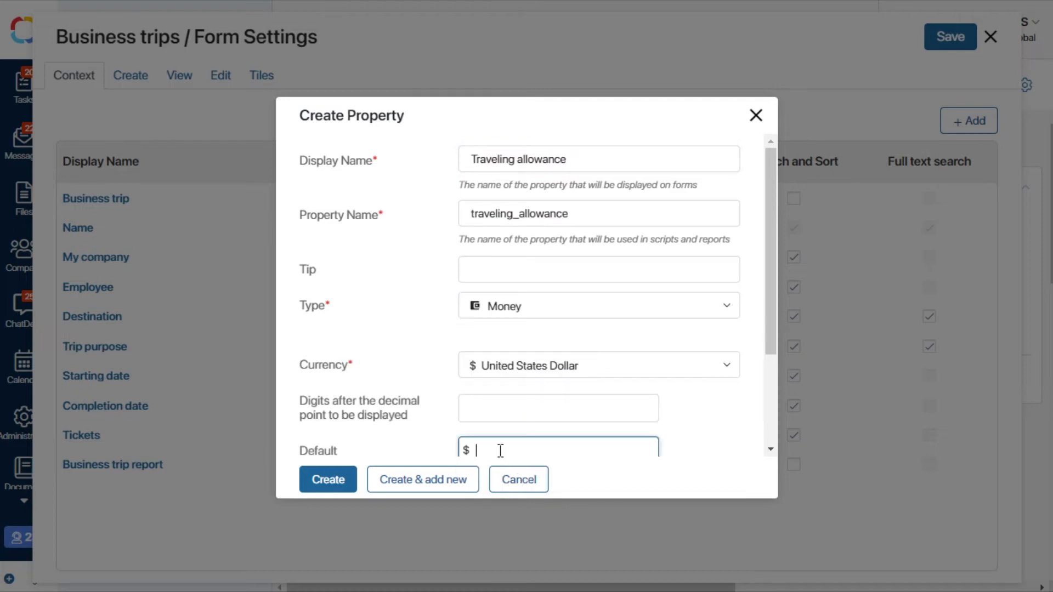
text(15)
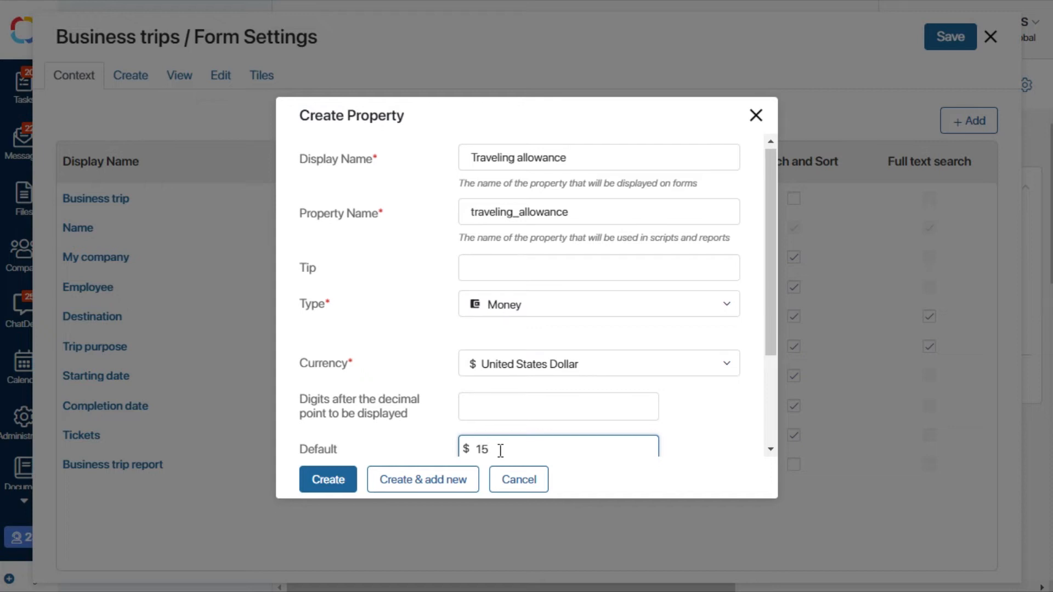
click(341, 480)
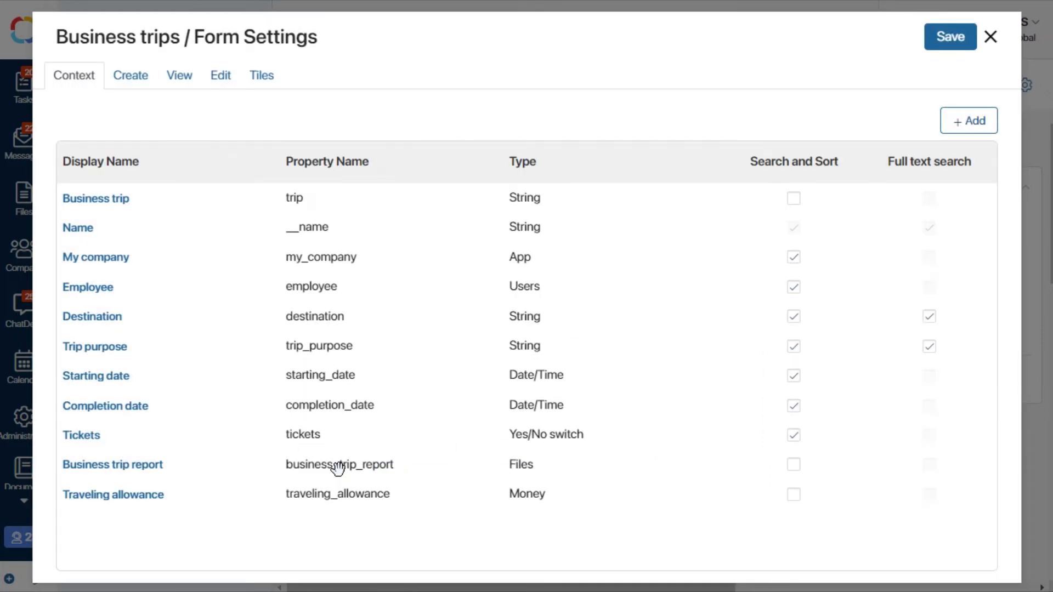
Step: Create an integer Number property displayed as Business trip duration with the property name duration
click(971, 120)
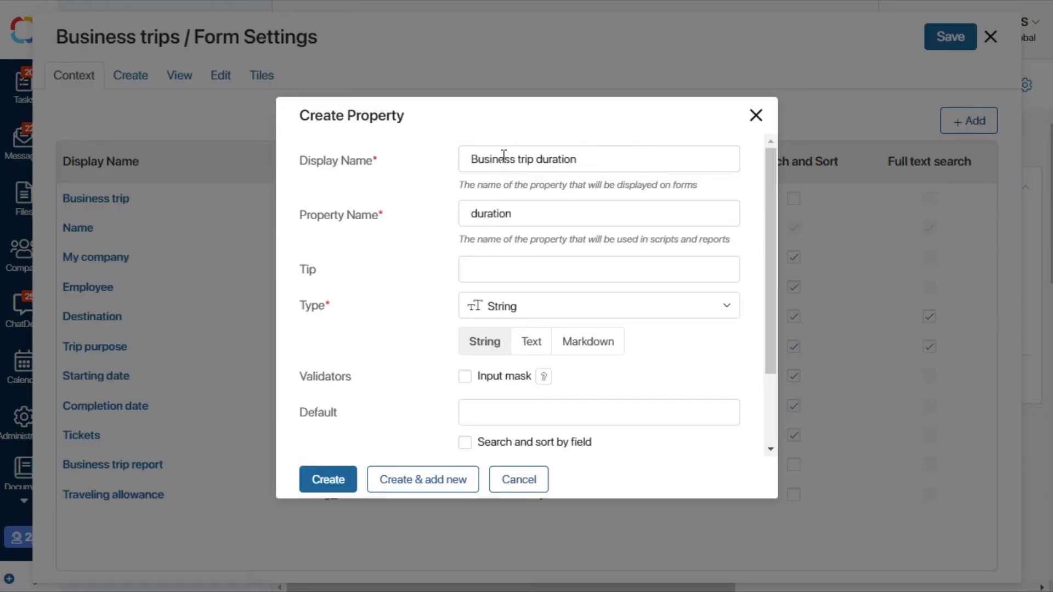
click(528, 318)
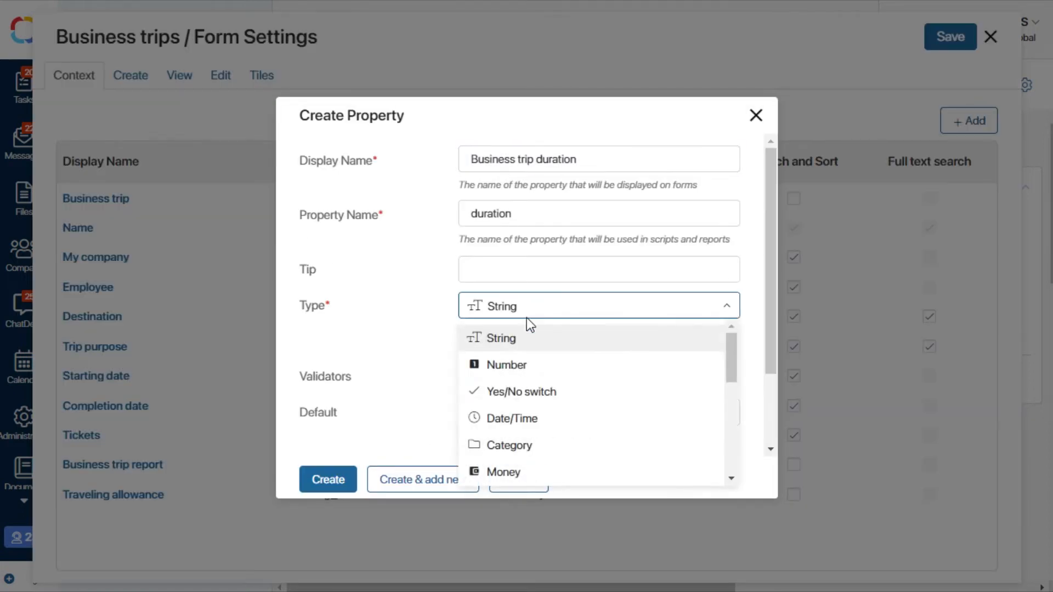
click(518, 367)
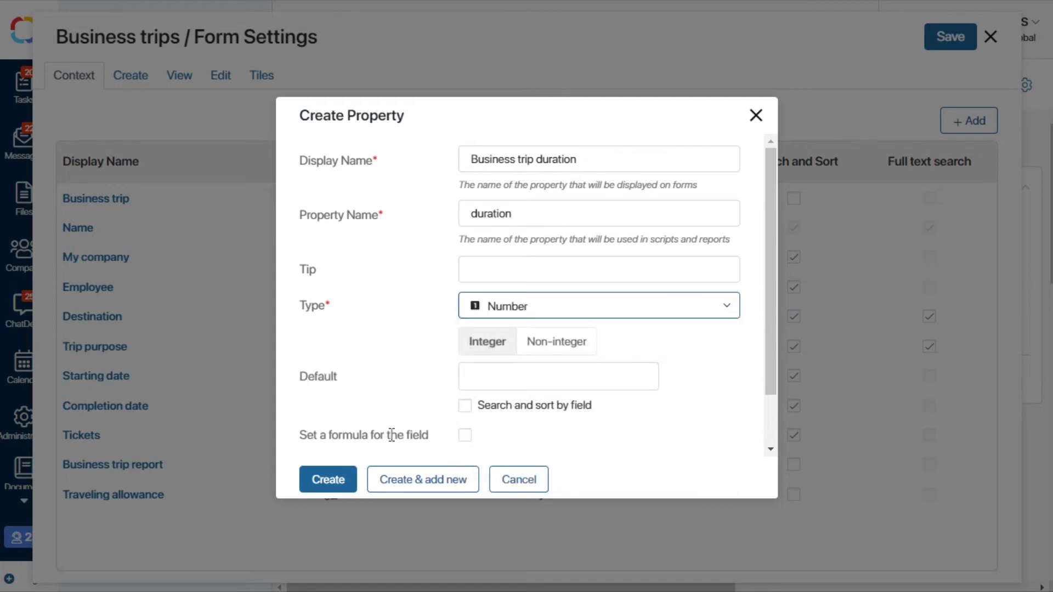
click(328, 479)
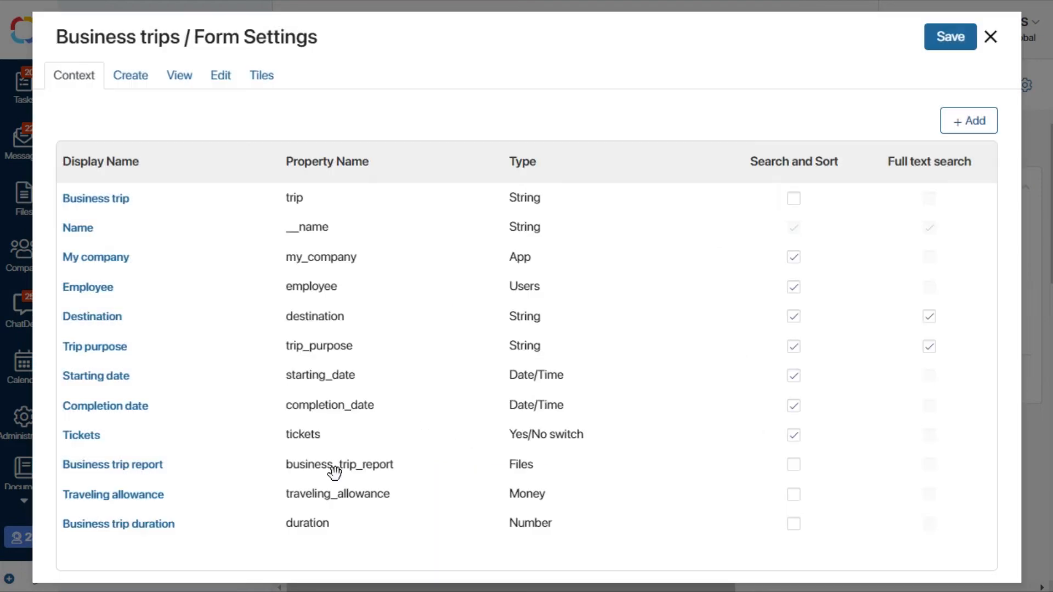
Step: Set up a new Money property displayed as Amount of allowance, named allowanceAmount, with a default of $0
click(947, 119)
text(Amount of allowance)
key(Tab)
text(allowanceAmount)
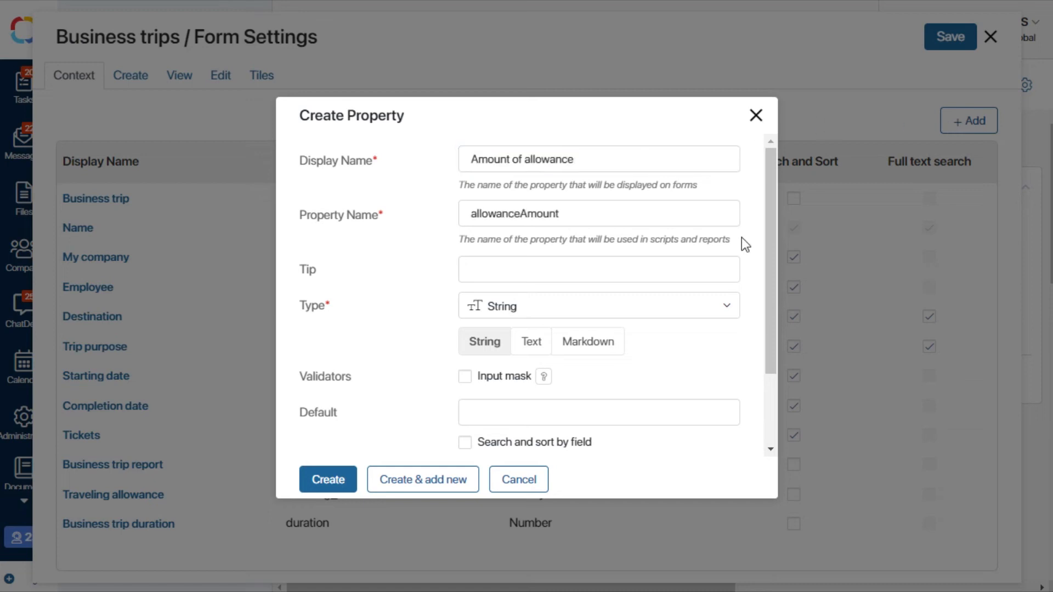
click(521, 307)
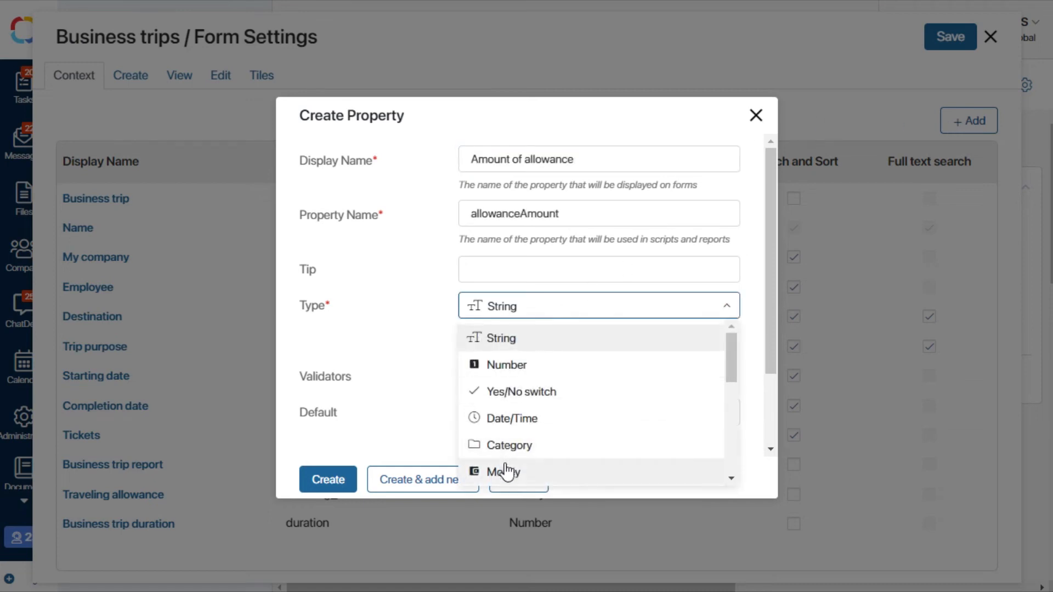
click(505, 470)
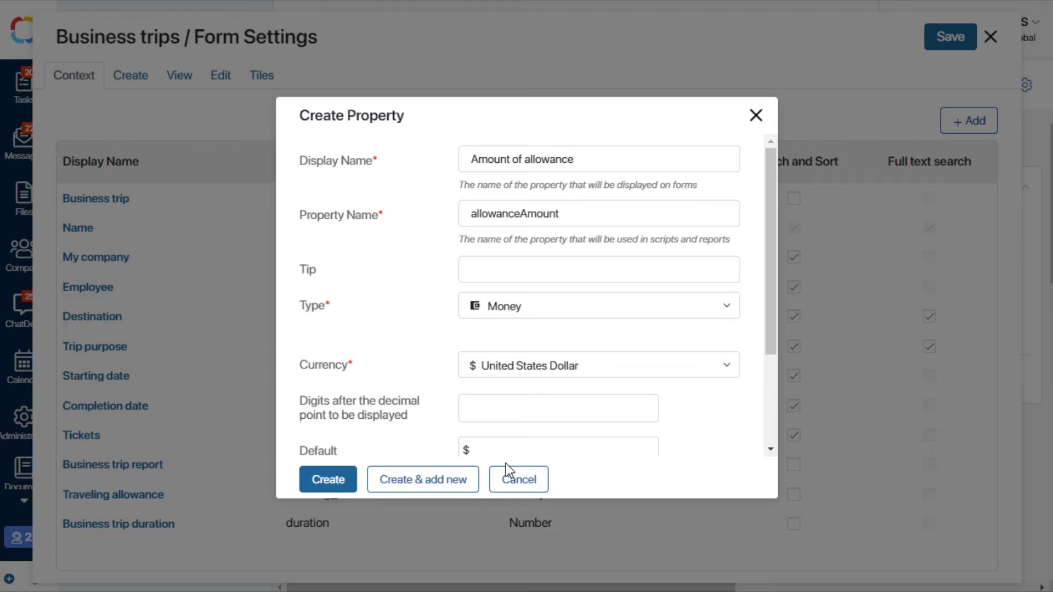
click(488, 448)
text(0)
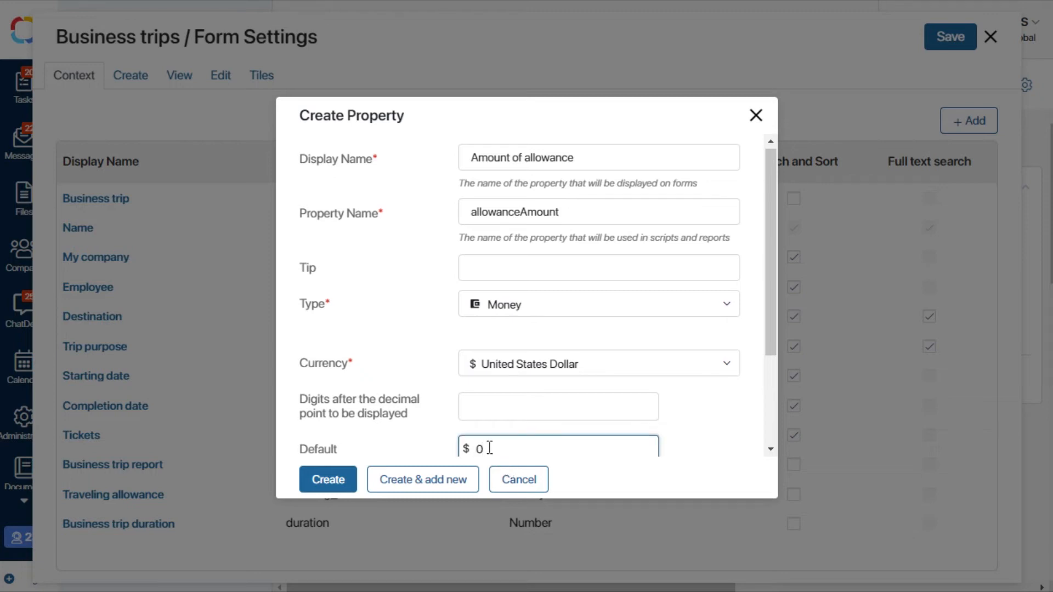
Step: Give the Amount of allowance property the formula $traveling_allowance*$duration and create the property
scroll(433, 364, down, 3)
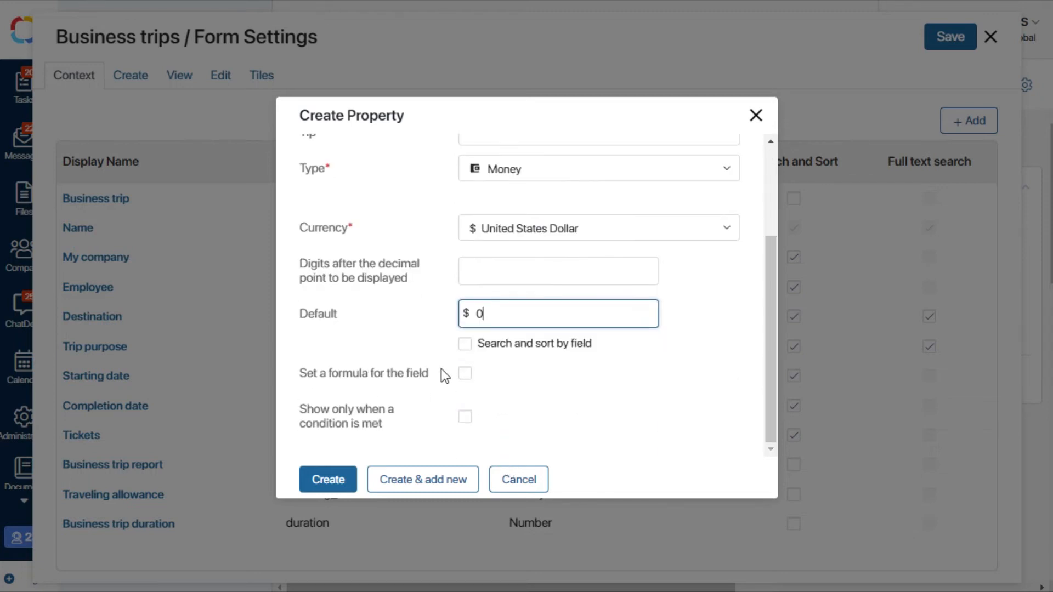
click(466, 378)
click(465, 374)
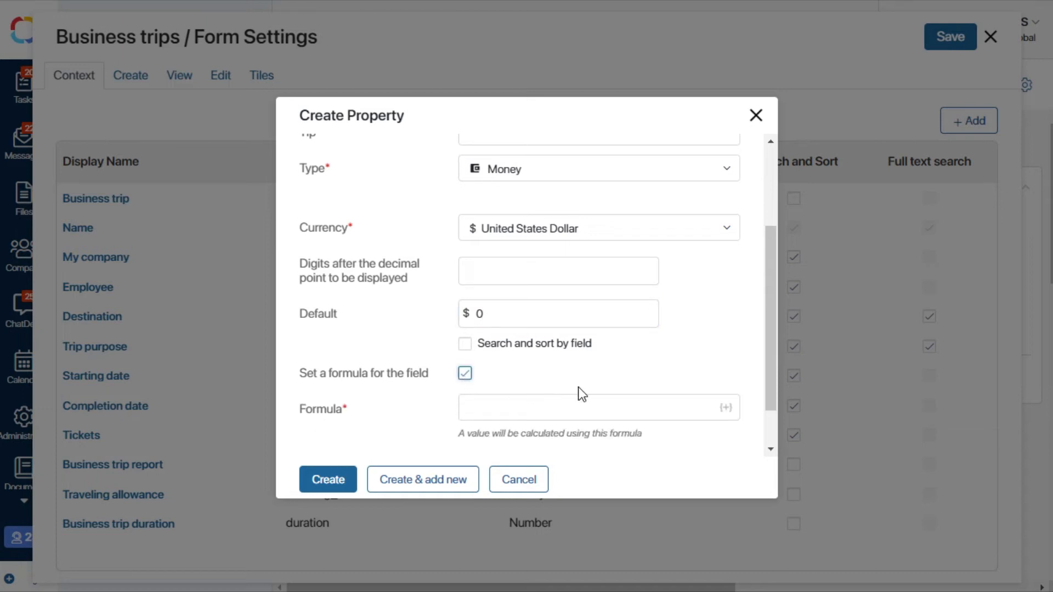
click(725, 408)
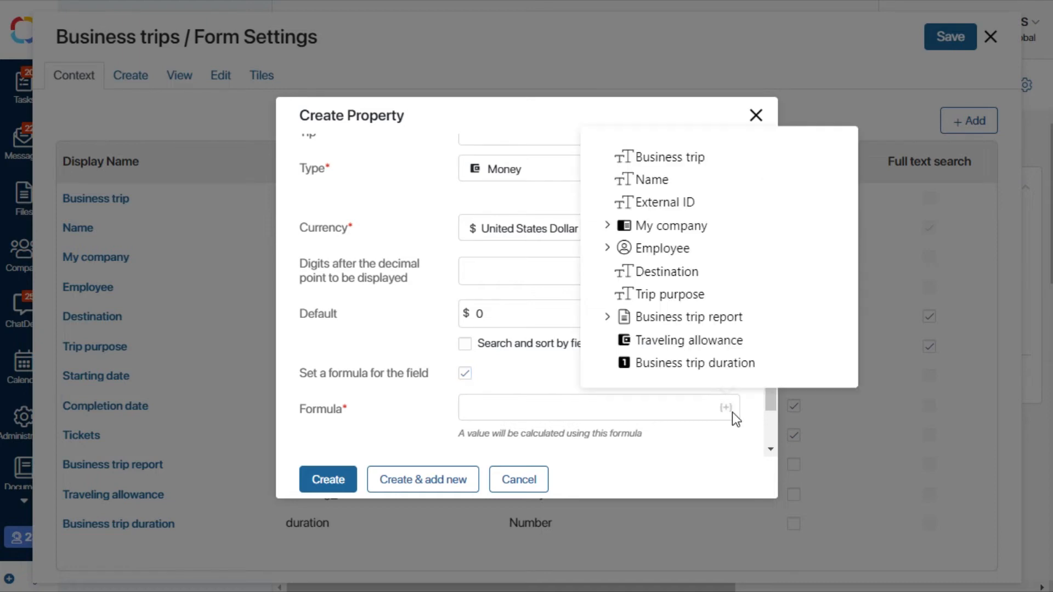
click(696, 342)
text(*)
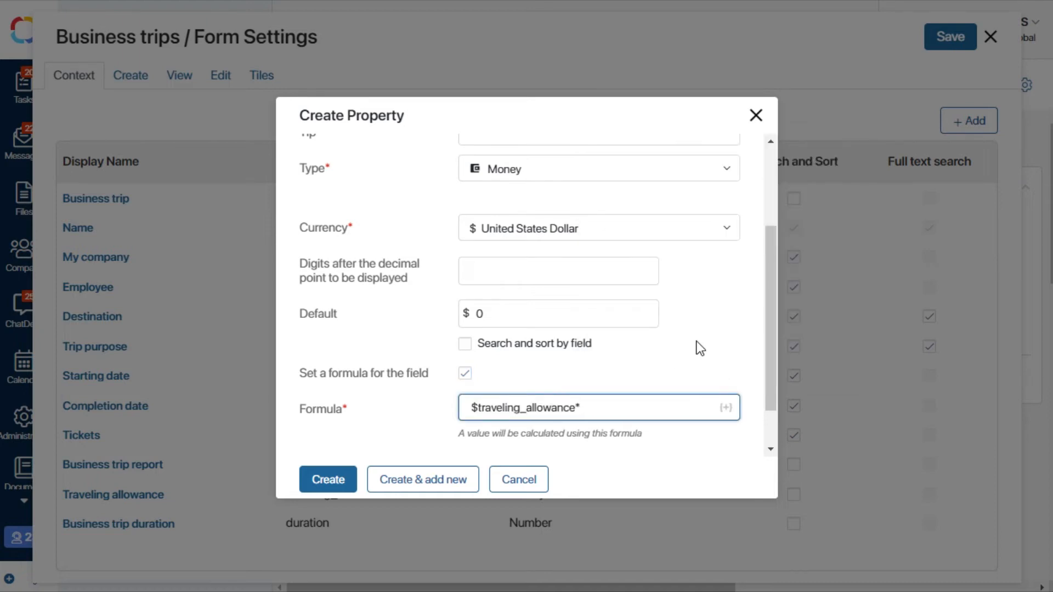
click(725, 408)
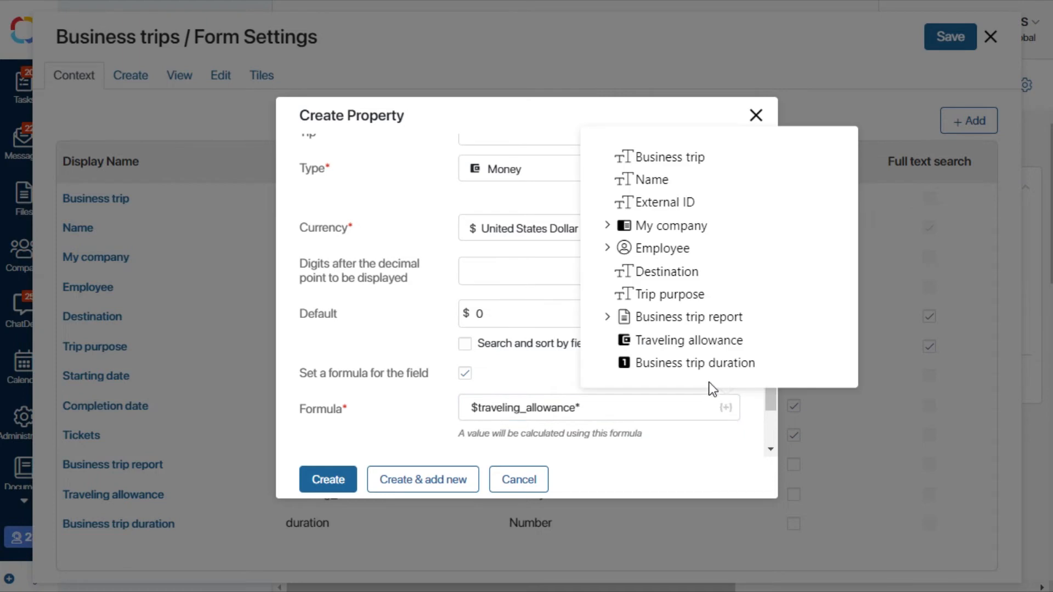
click(695, 364)
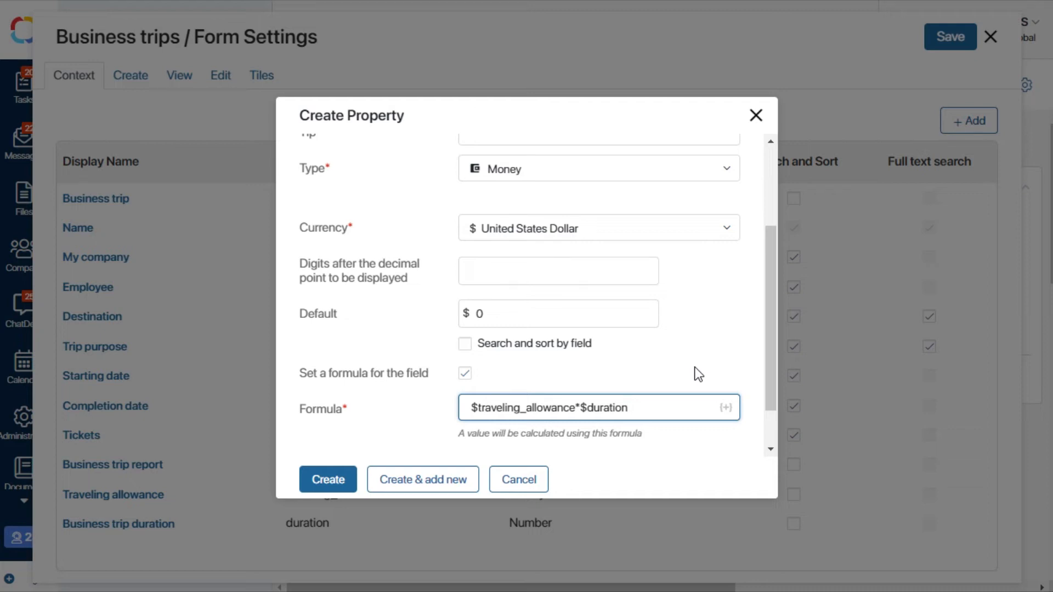
click(333, 486)
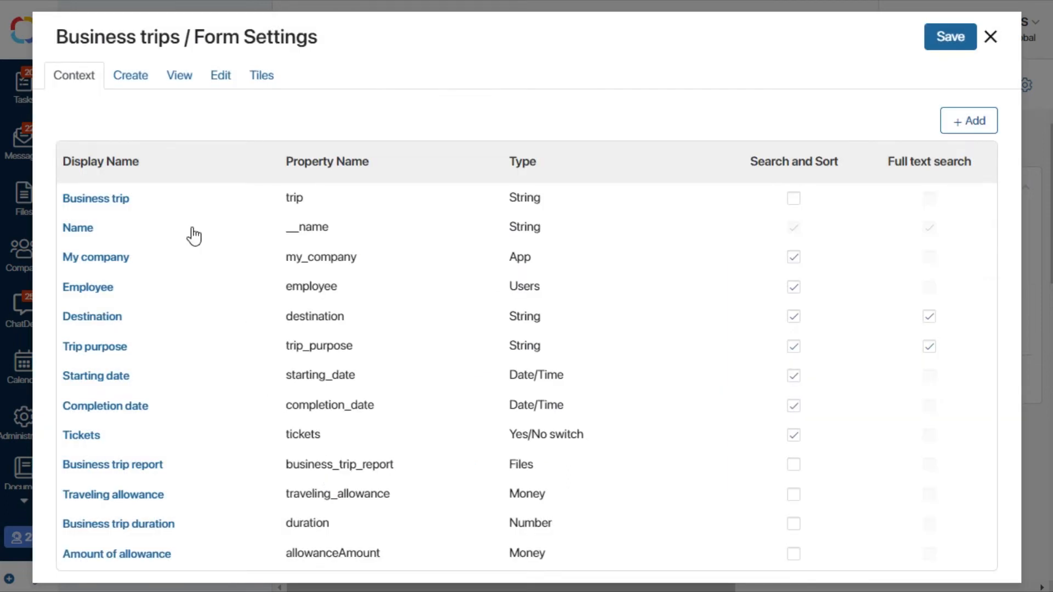
Step: Place Business trip duration and Amount of allowance between Completion date and Tickets on the Create form
click(130, 77)
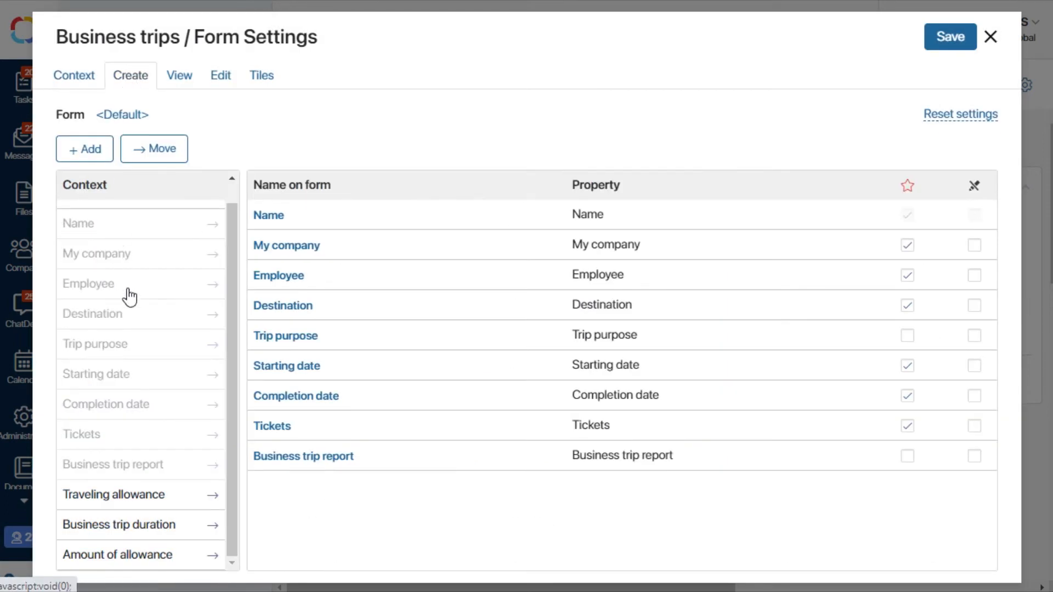
drag(187, 530, 392, 430)
drag(167, 554, 404, 454)
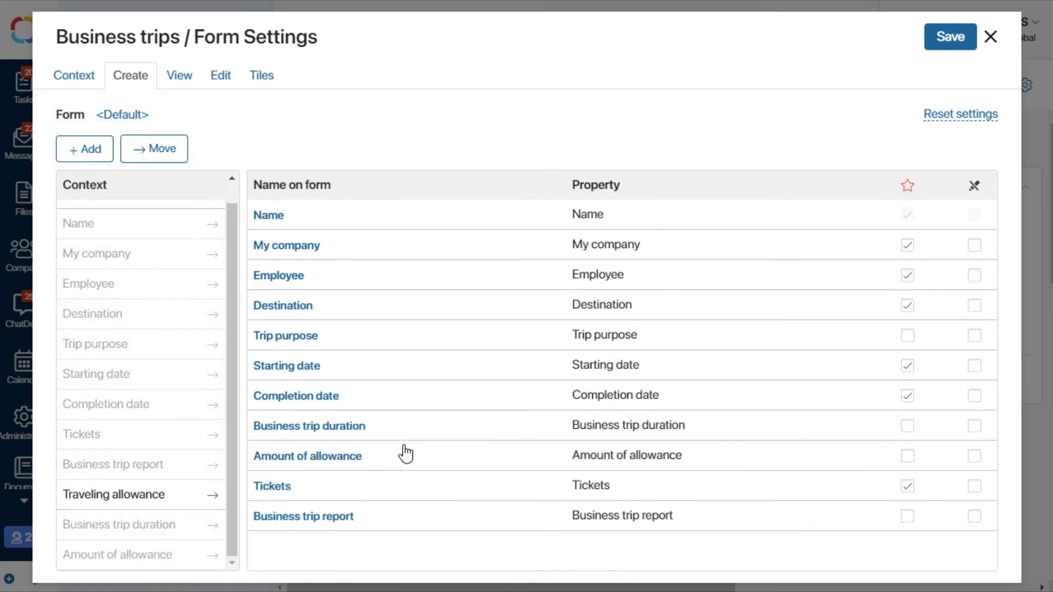
Step: Make Amount of allowance read-only on the Create form, and add Business trip duration and read-only Amount of allowance after Completion date on the Edit form
click(975, 458)
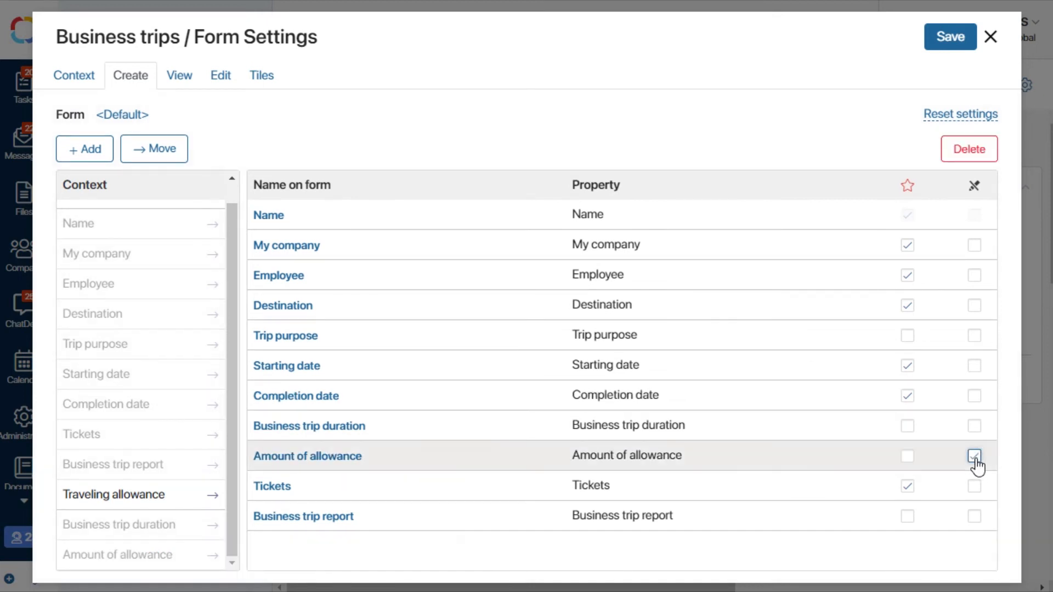
click(220, 76)
scroll(175, 329, down, 1)
drag(178, 528, 371, 431)
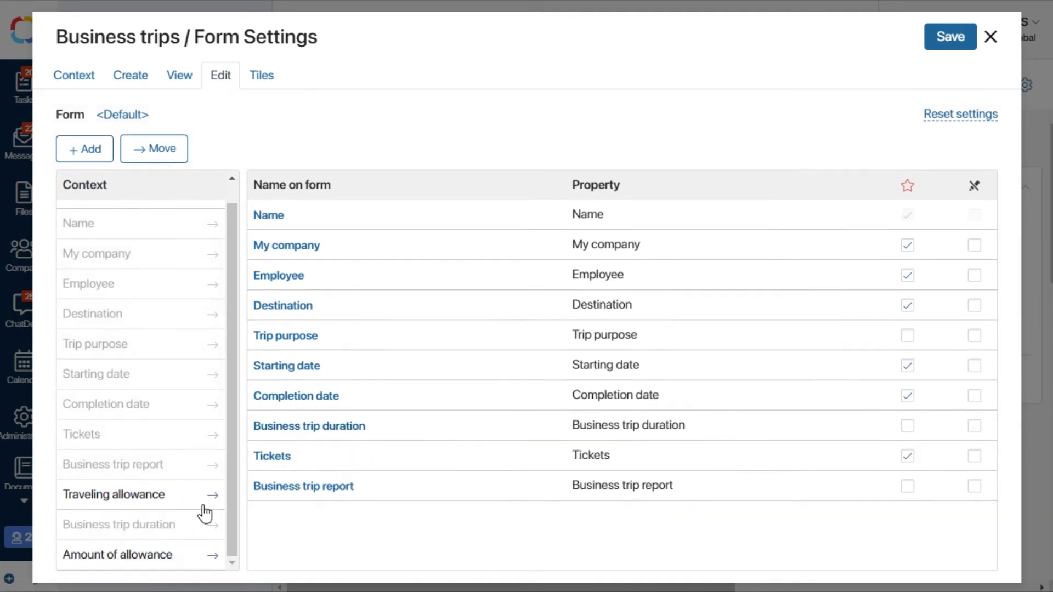
drag(145, 562, 381, 466)
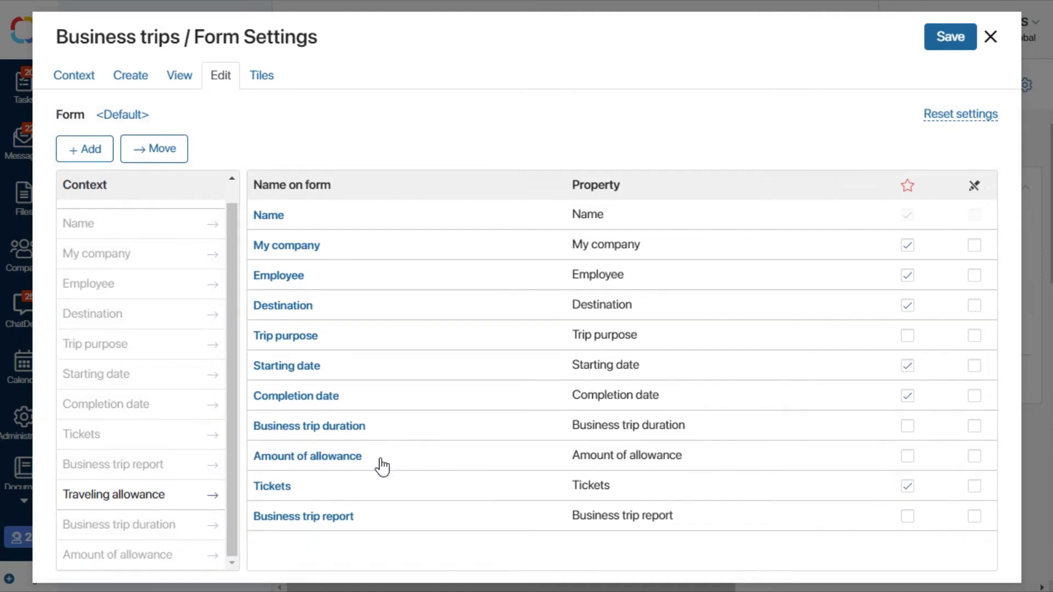
click(973, 458)
Step: Place Business trip duration and Amount of allowance between Completion date and Tickets on the View form
click(179, 82)
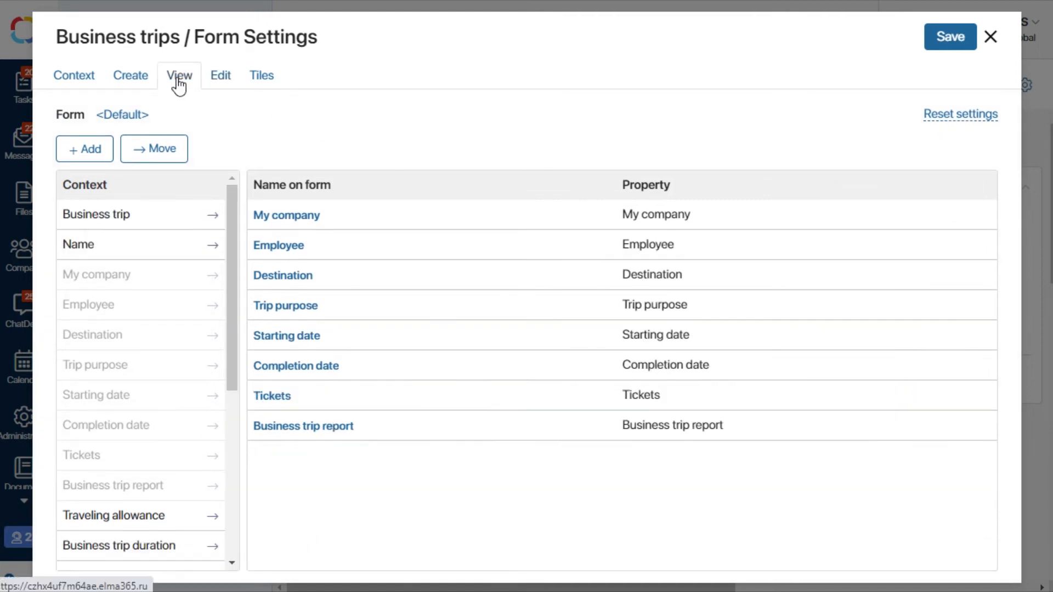
scroll(171, 348, down, 3)
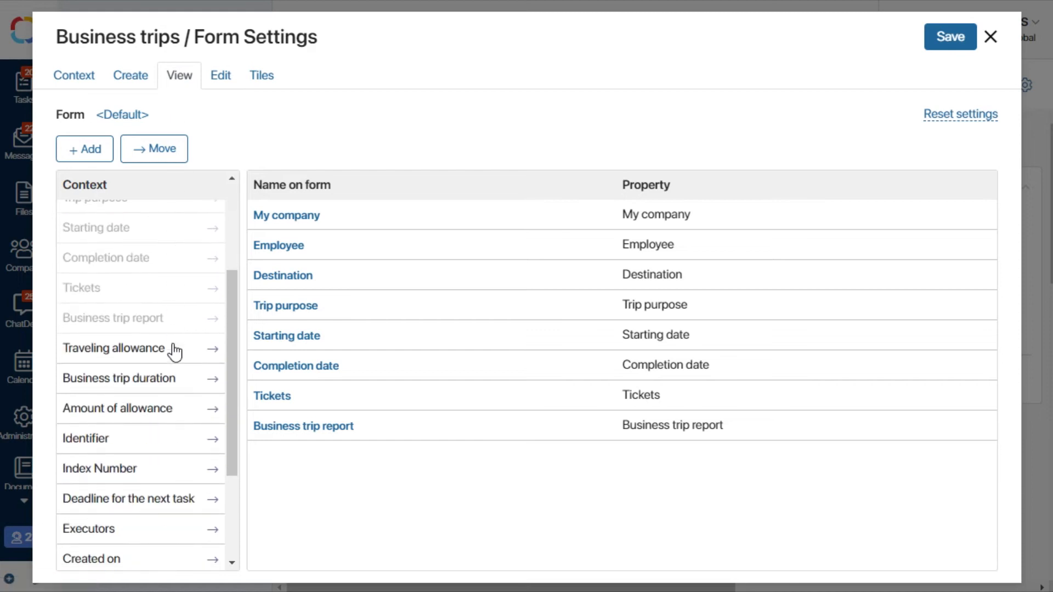
drag(223, 373, 376, 400)
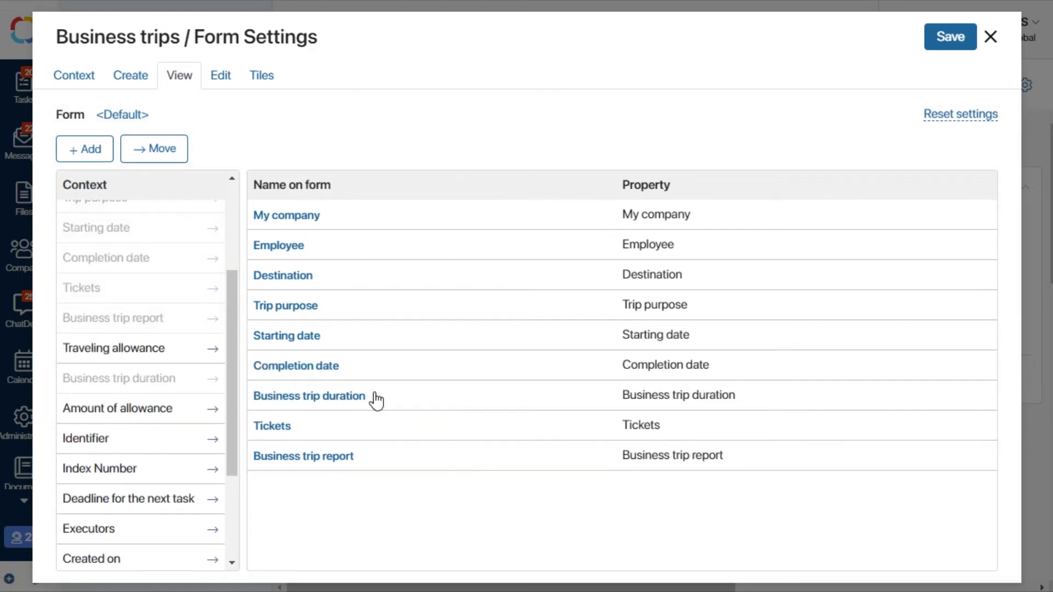
drag(131, 412, 360, 437)
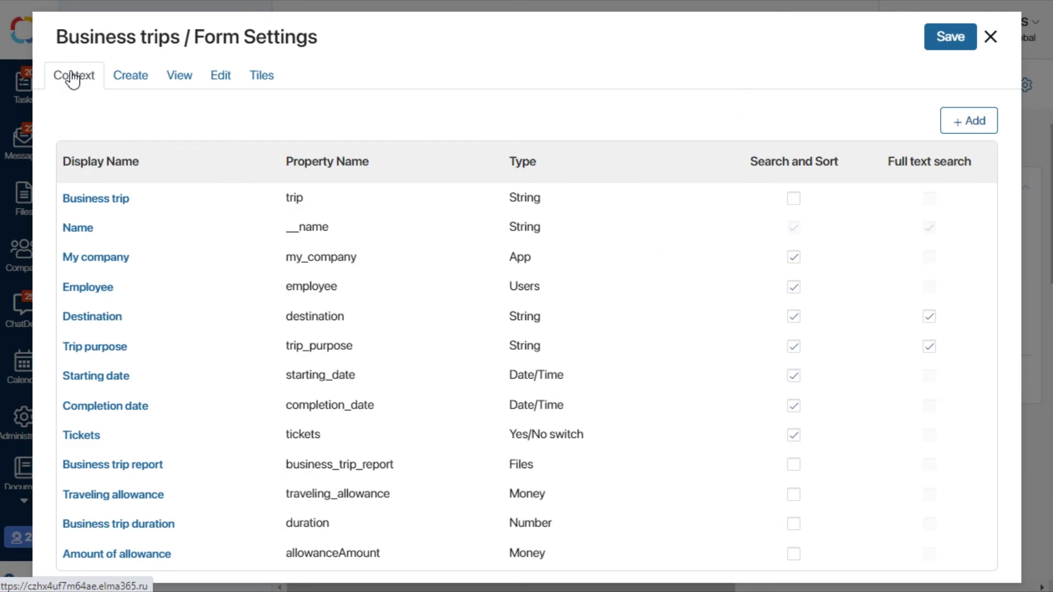
Step: Set up a new single App property displayed as To a client/partner, named to_client_or_partner, linked to the CRM Companies app
click(952, 121)
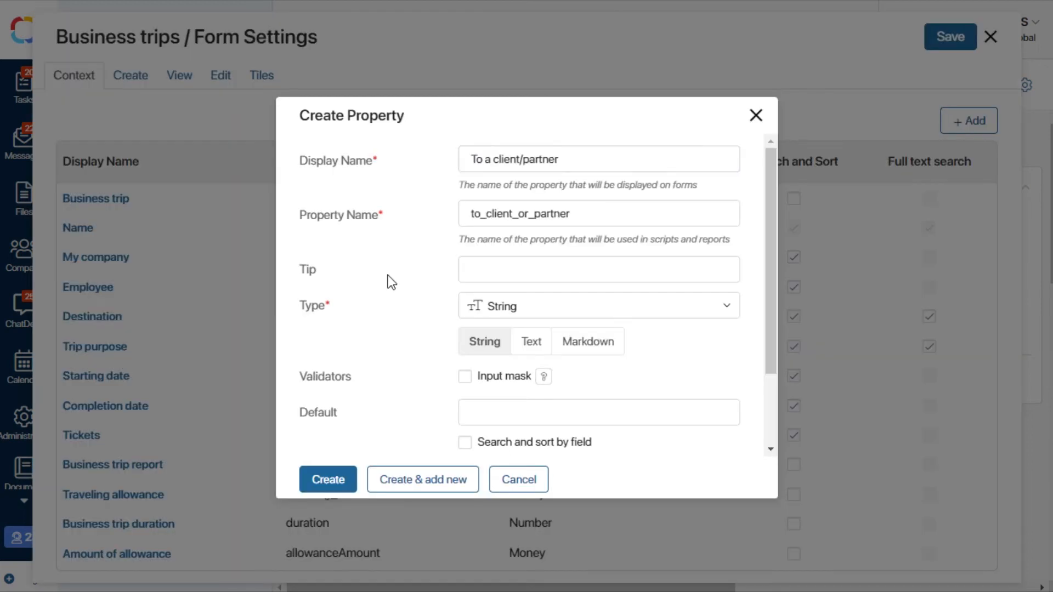
click(518, 304)
scroll(524, 404, down, 5)
click(499, 467)
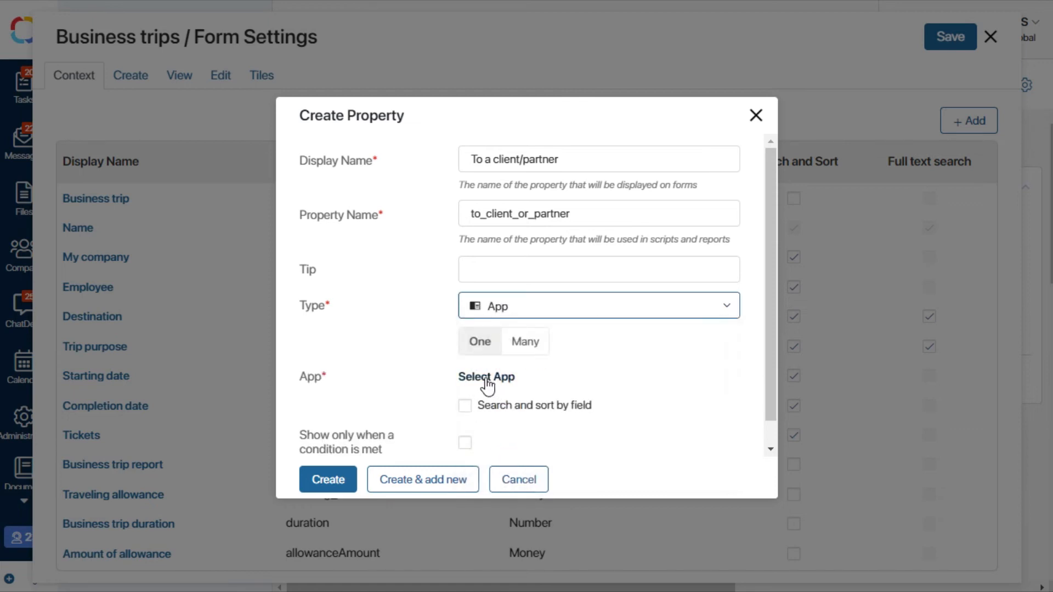
click(486, 378)
click(297, 207)
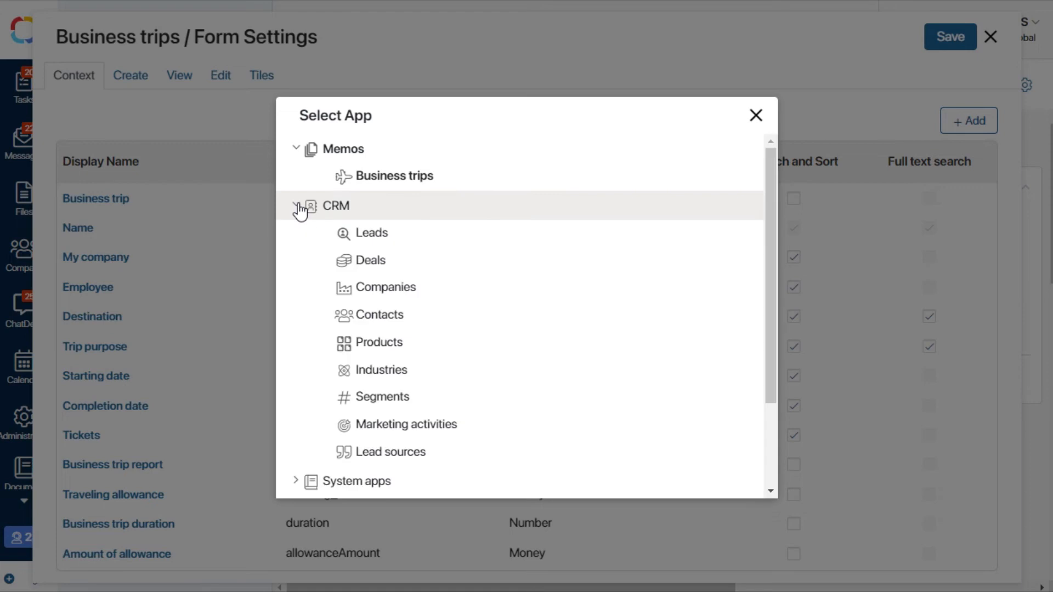
click(389, 287)
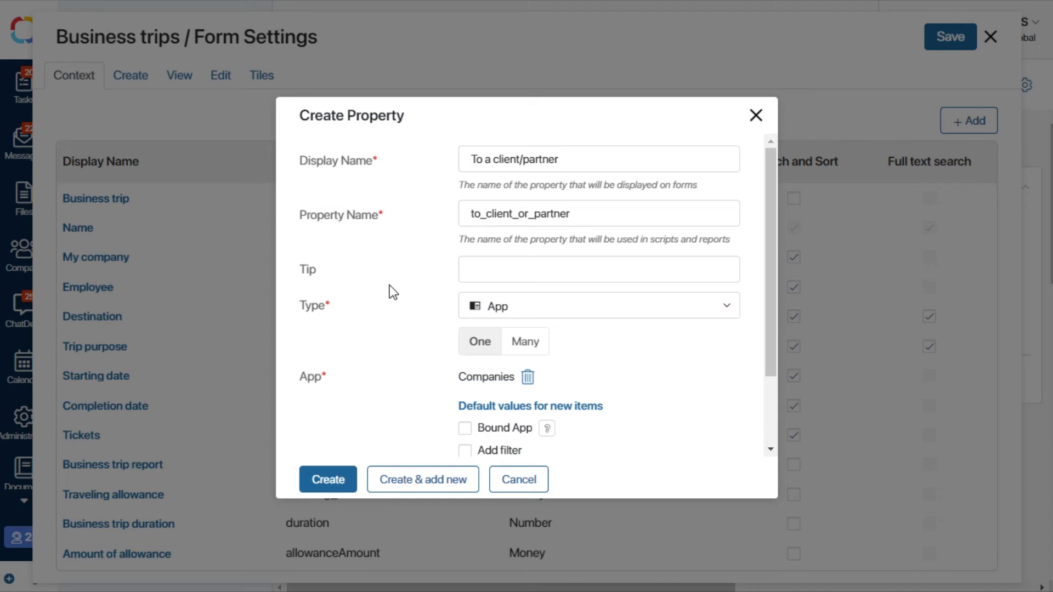
Step: Add a filter linking the companies' Address to the Destination property, save it and create the To a client/partner property
scroll(390, 286, down, 2)
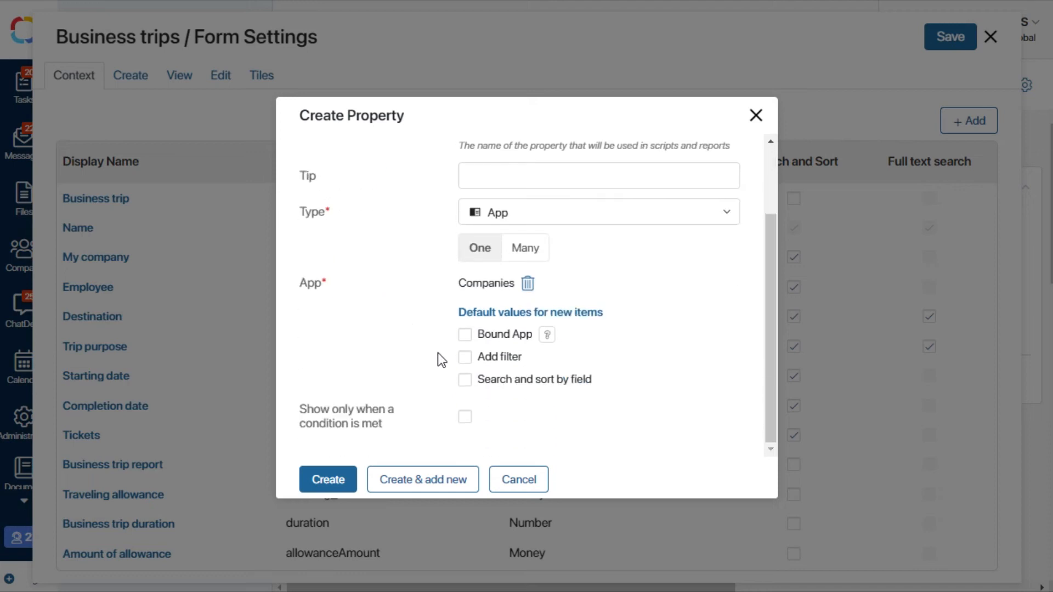
click(464, 357)
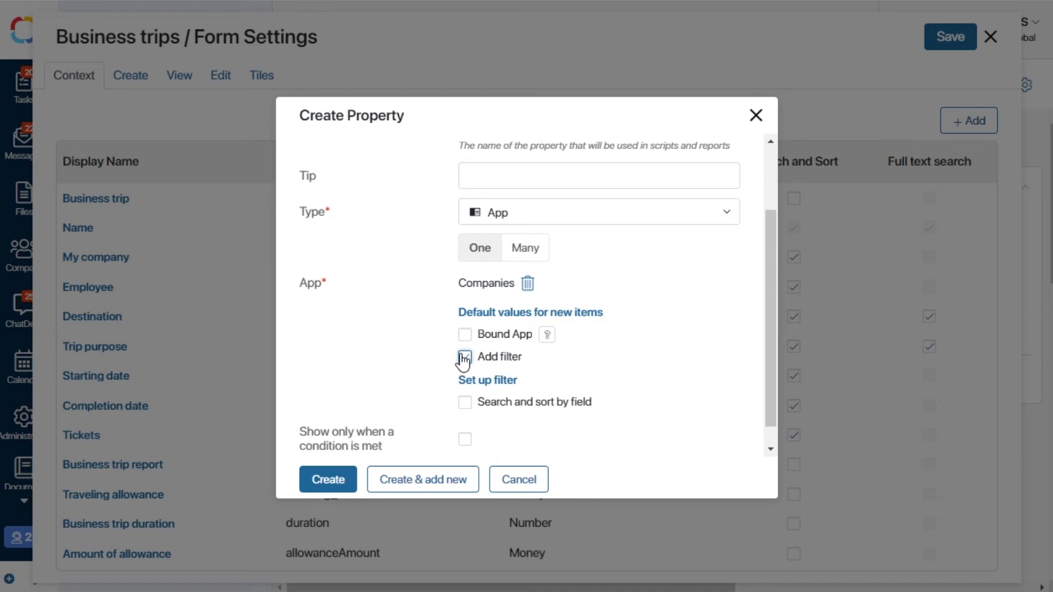
click(486, 384)
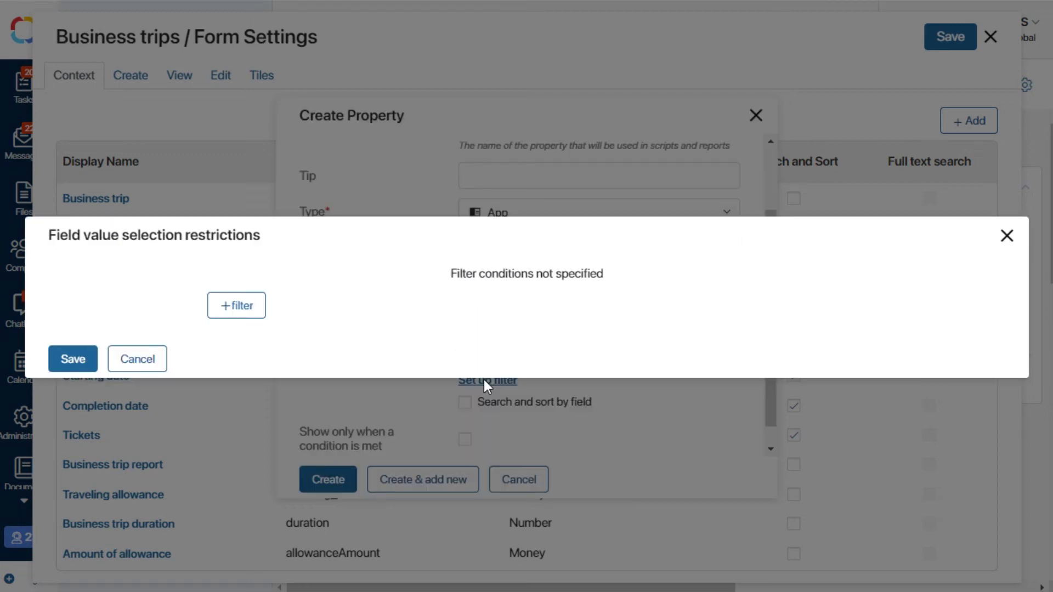
click(238, 308)
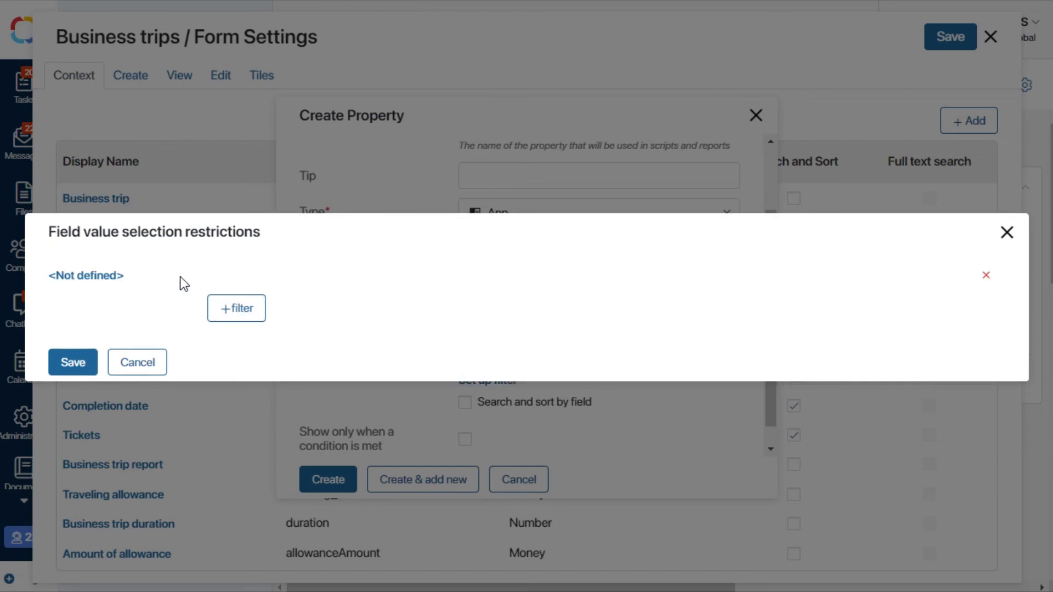
click(100, 275)
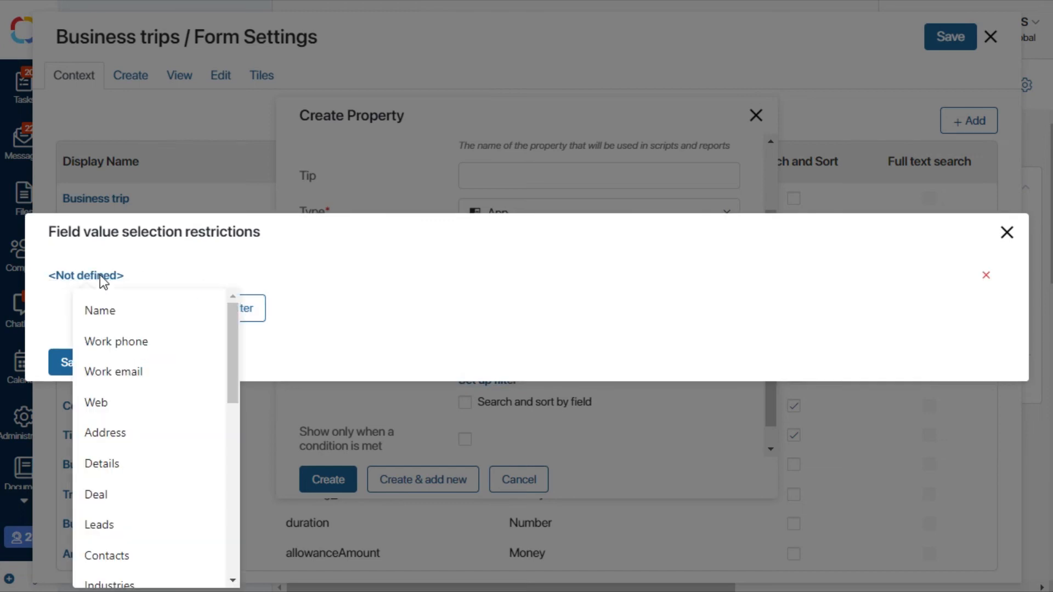
click(141, 433)
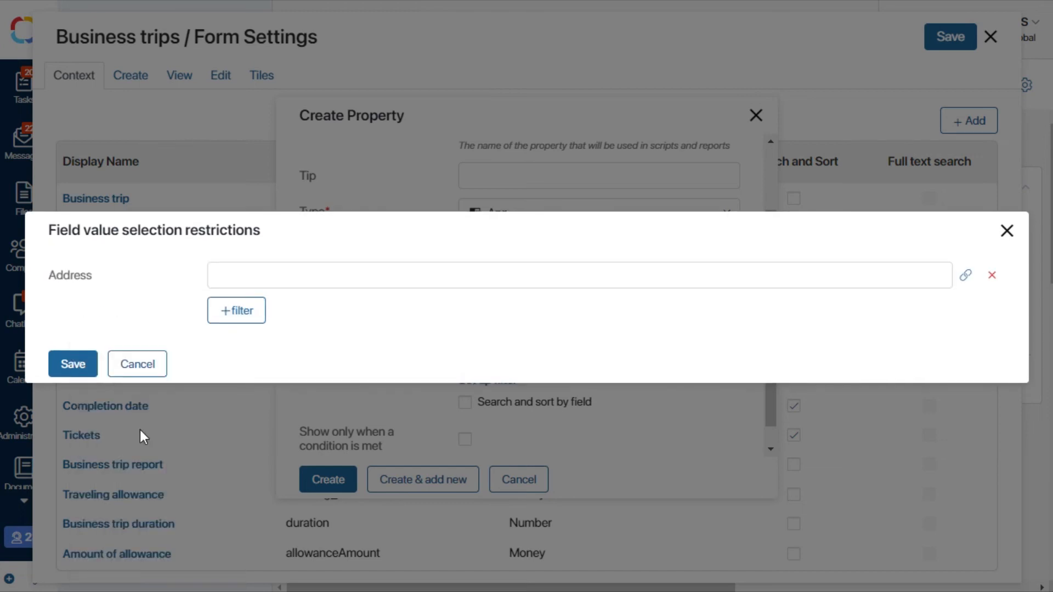
click(966, 276)
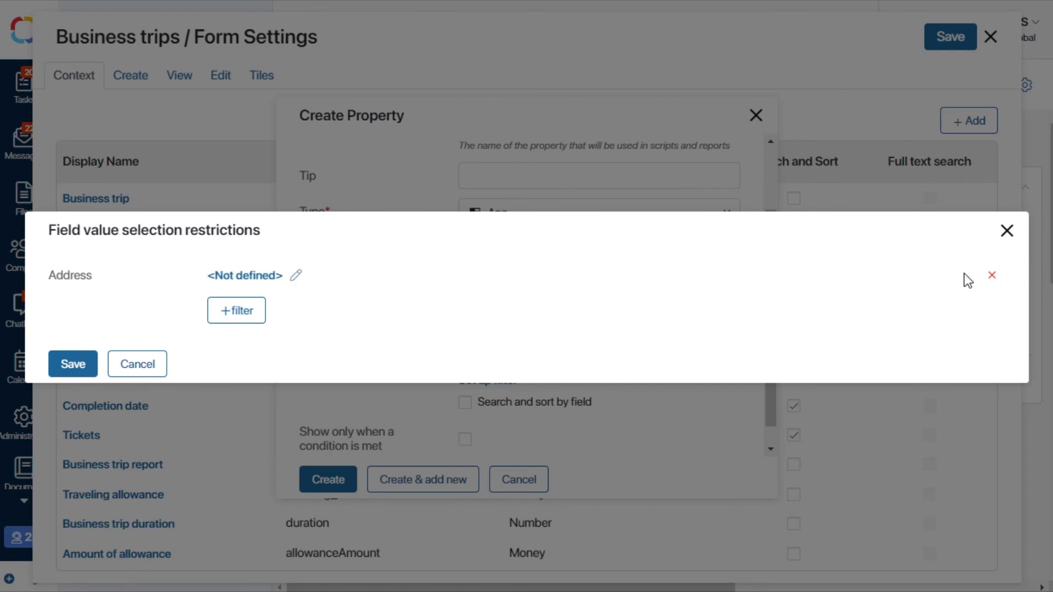
click(236, 275)
click(256, 412)
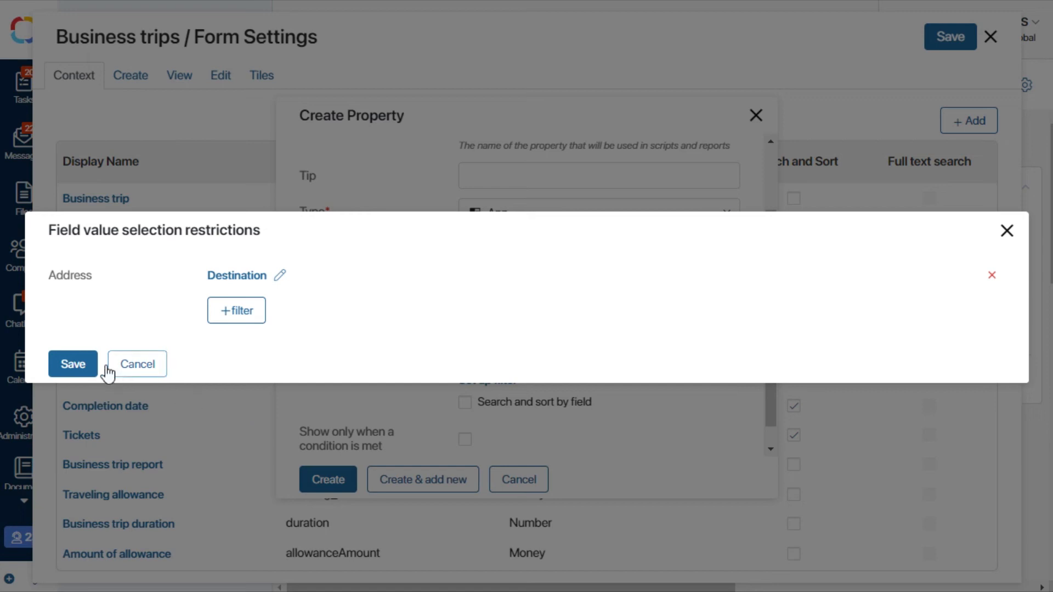
click(84, 362)
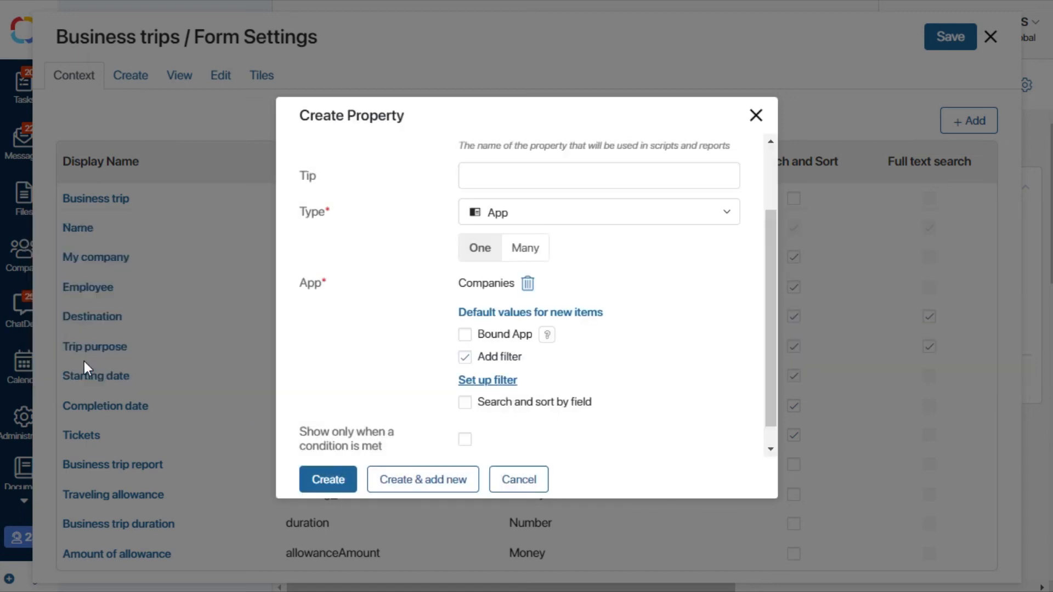
click(328, 480)
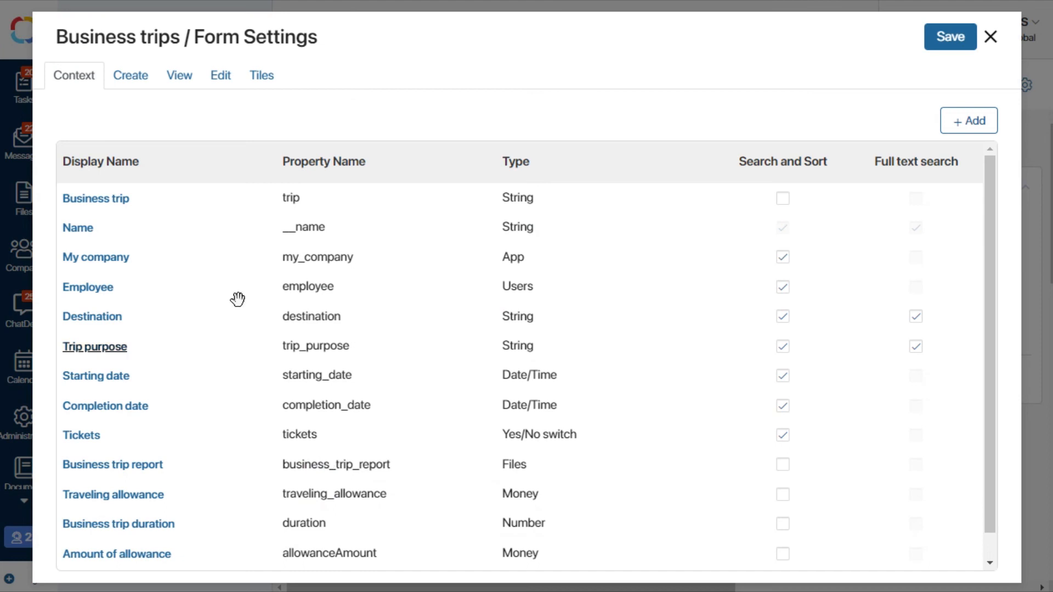
Step: Place To a client/partner between Destination and Trip purpose on both the Create and Edit forms
click(131, 75)
drag(255, 483, 360, 342)
click(975, 336)
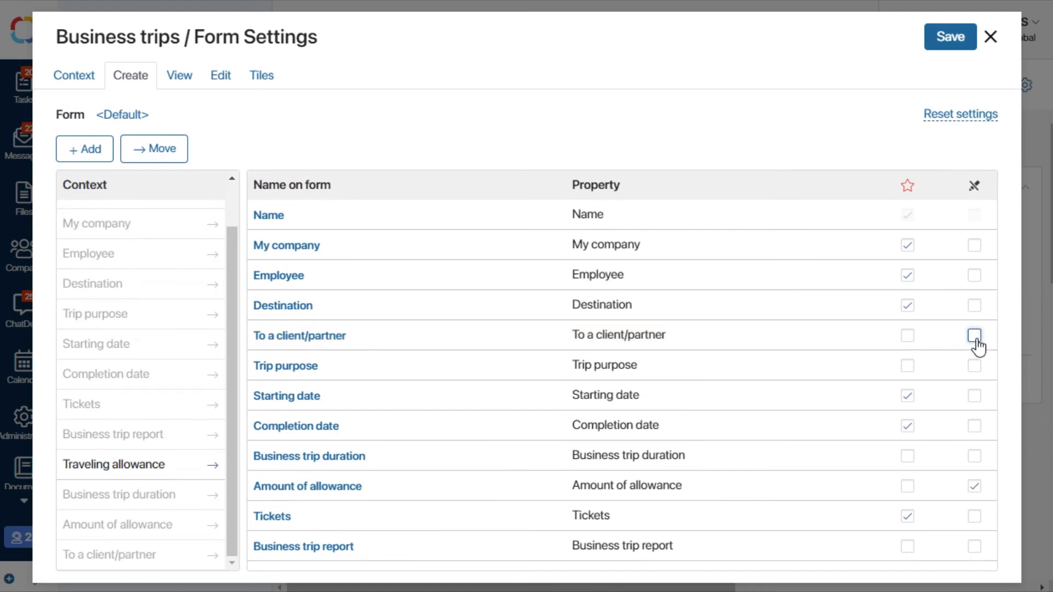
click(223, 77)
drag(186, 557, 379, 336)
click(974, 336)
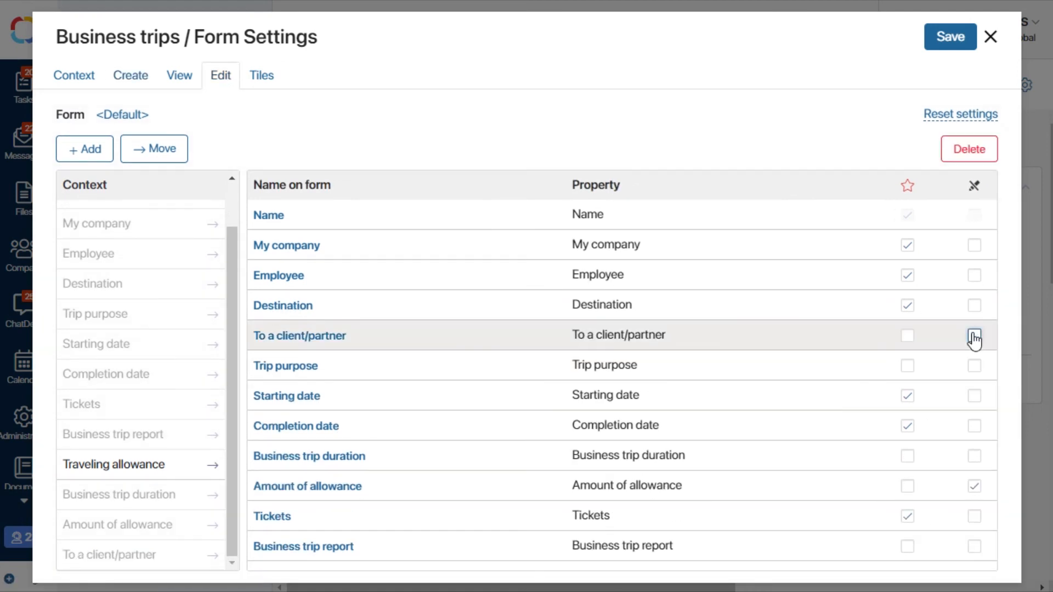
Step: Place To a client/partner between Destination and Trip purpose on the View form and save the form settings
click(181, 77)
drag(127, 421, 346, 319)
click(321, 314)
click(296, 316)
click(153, 485)
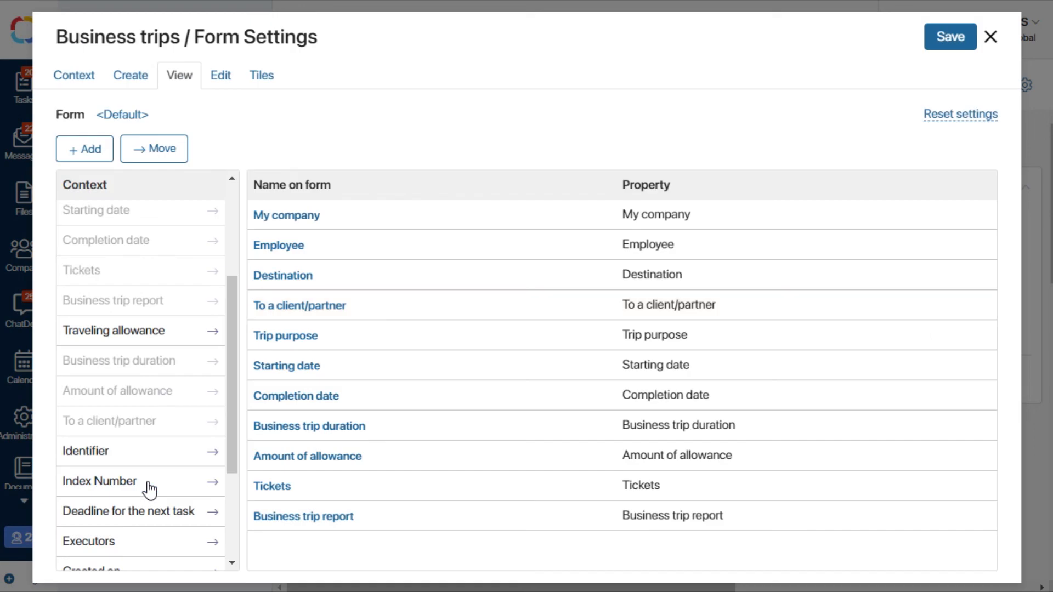
click(939, 37)
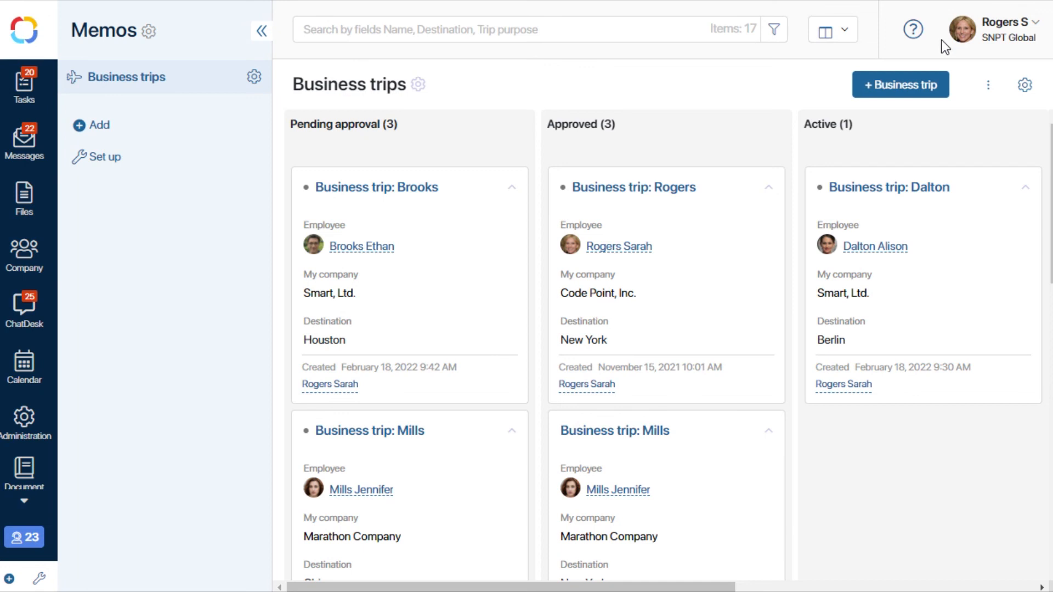
Step: Start a new business trip and check the client/partner selection list before and after entering Chicago as the destination
click(895, 84)
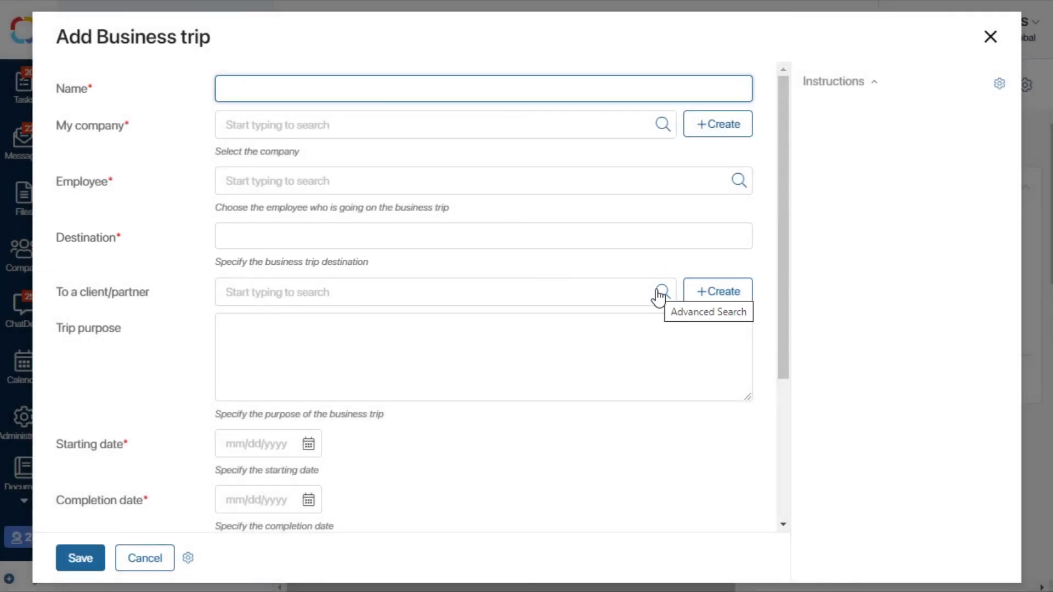
click(661, 293)
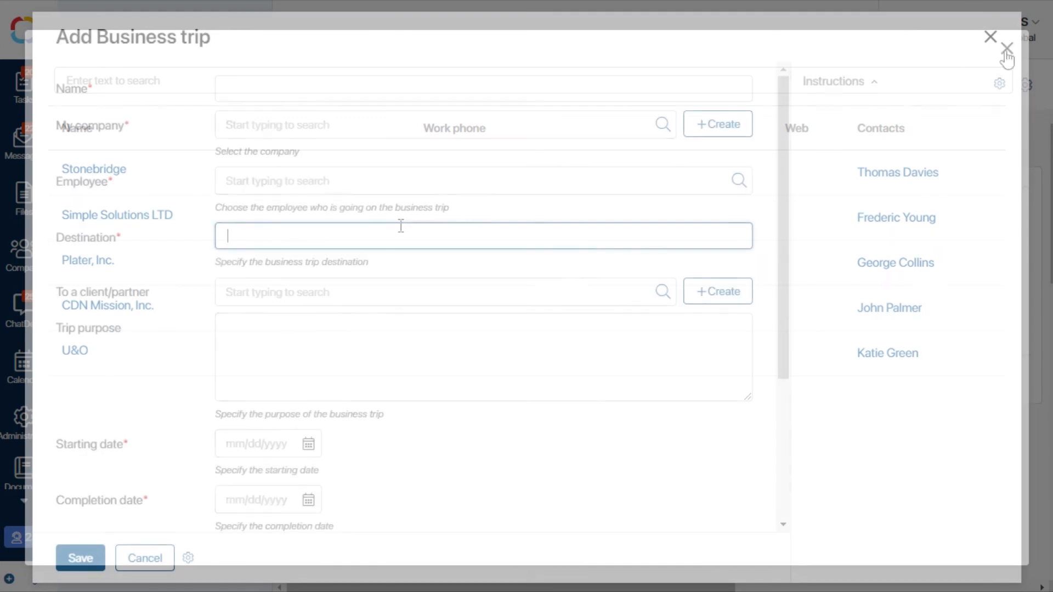
click(401, 226)
text(Chicago)
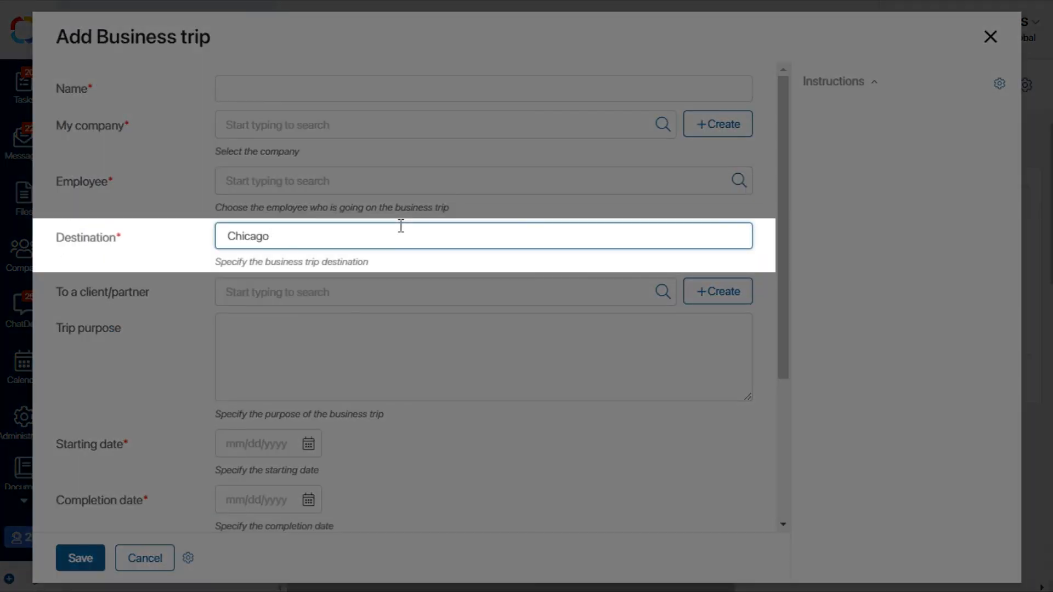
click(662, 293)
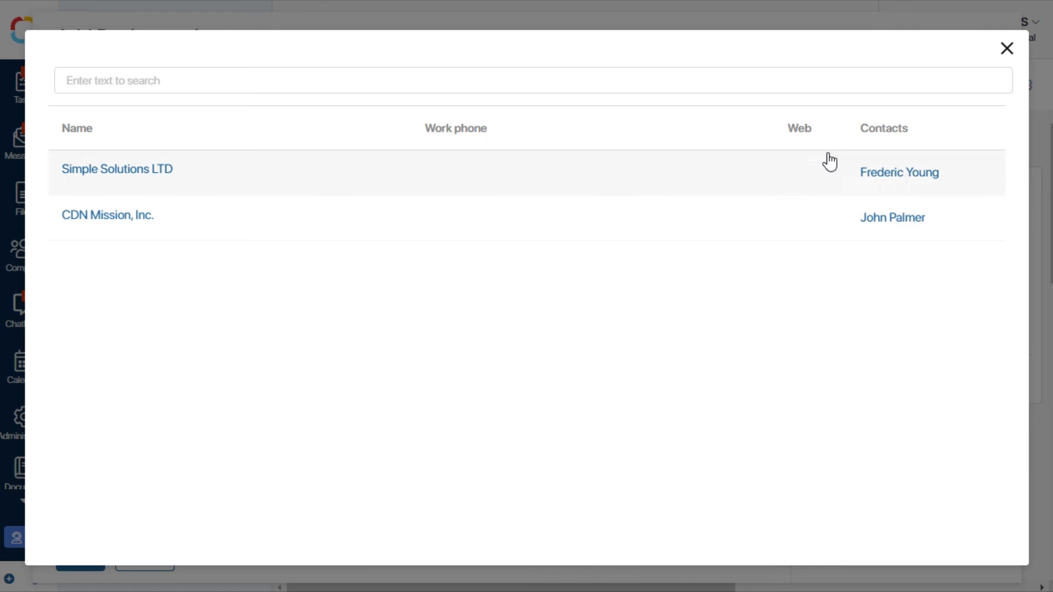
click(1006, 49)
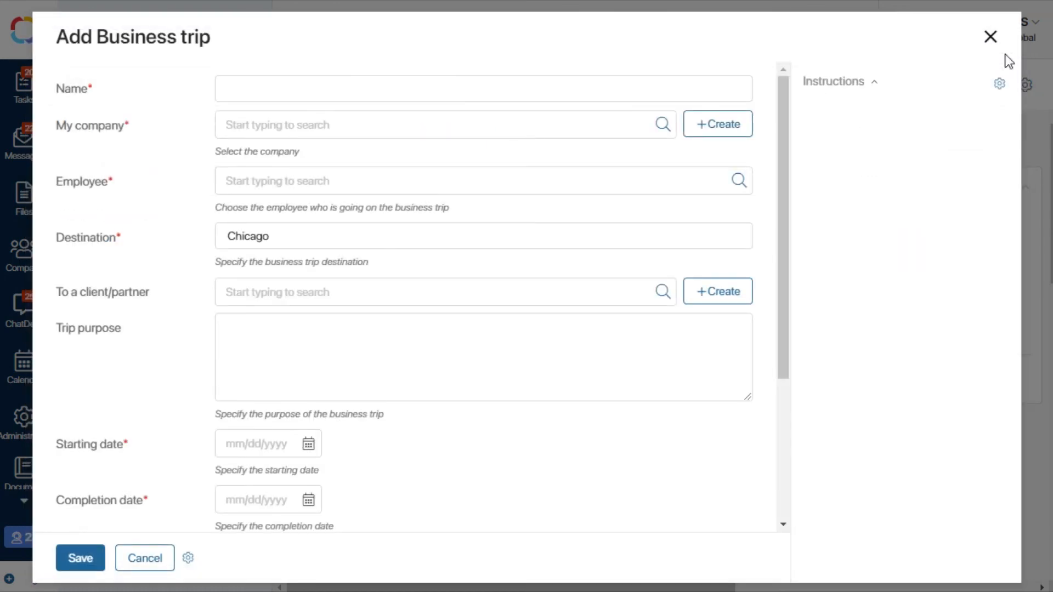
Step: Set the business trip duration to 5 and Tickets to Needed to test the allowance formula and the conditional fields
scroll(554, 442, down, 4)
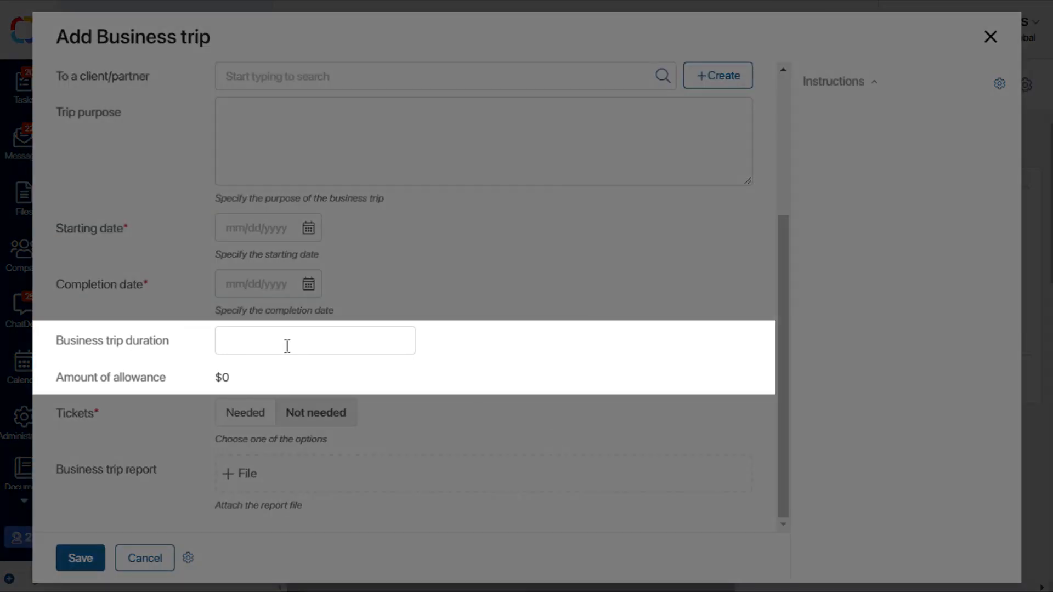
click(287, 346)
text(5)
click(571, 257)
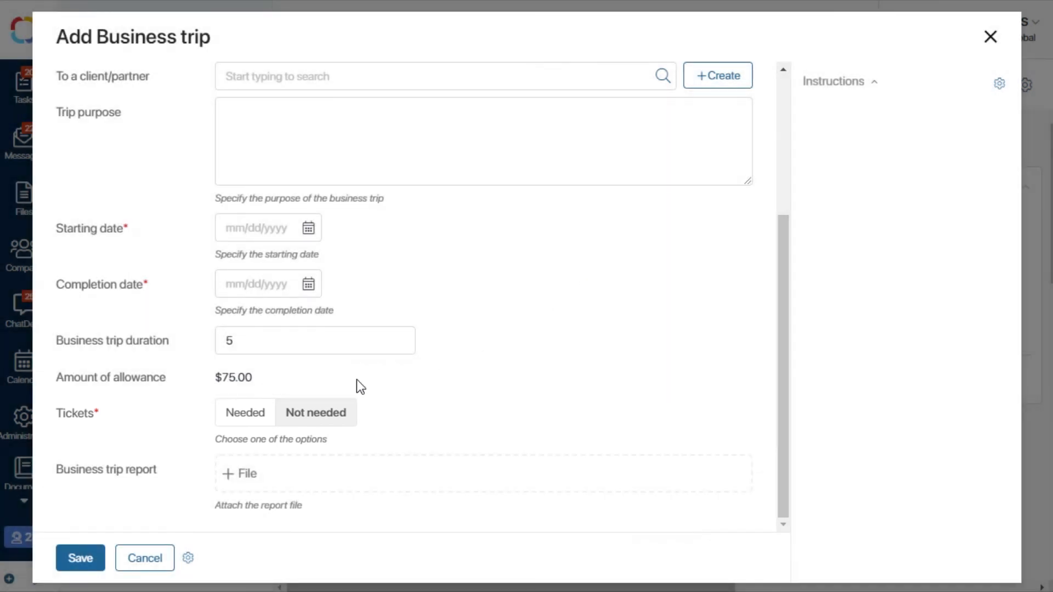
click(261, 415)
scroll(524, 323, down, 3)
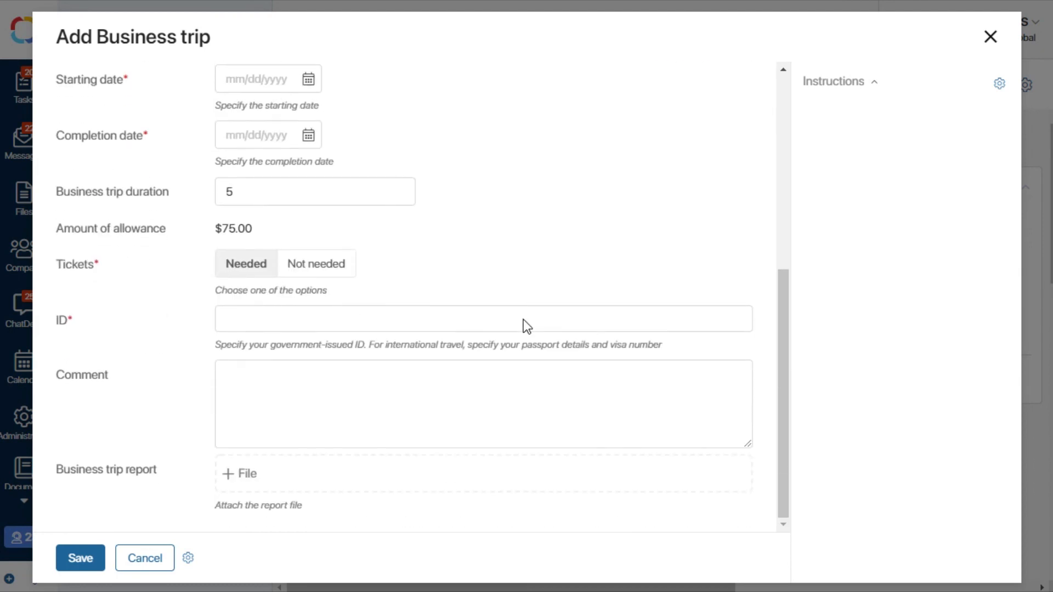